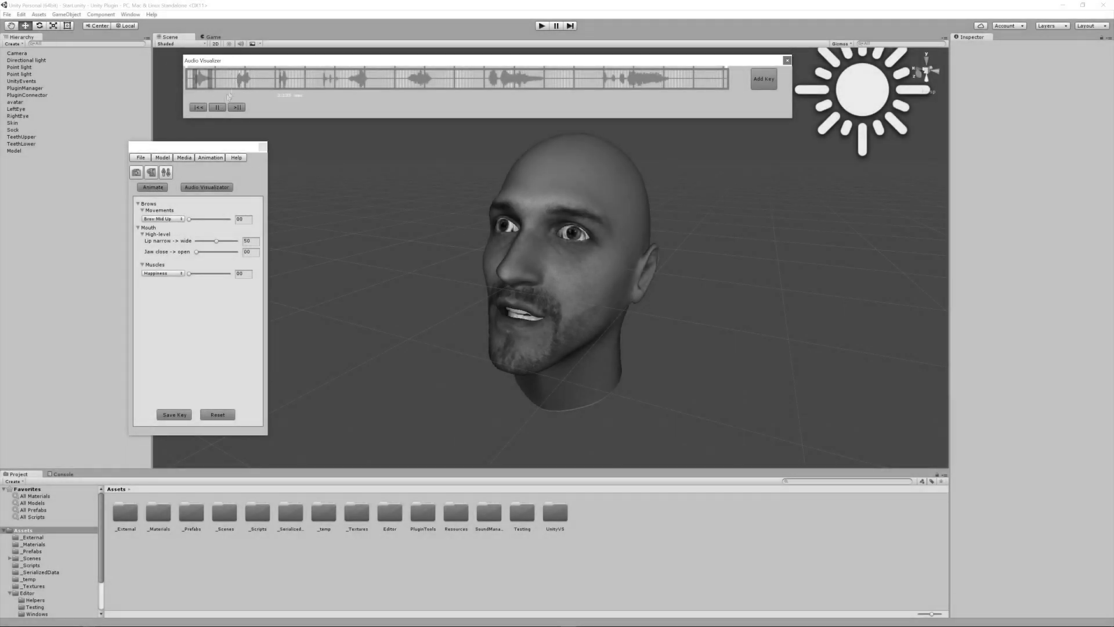
- At 1.706 sec, key lips widened to 93 and a smile at 76
{"action": "left_click", "coordinate": [236, 83]}
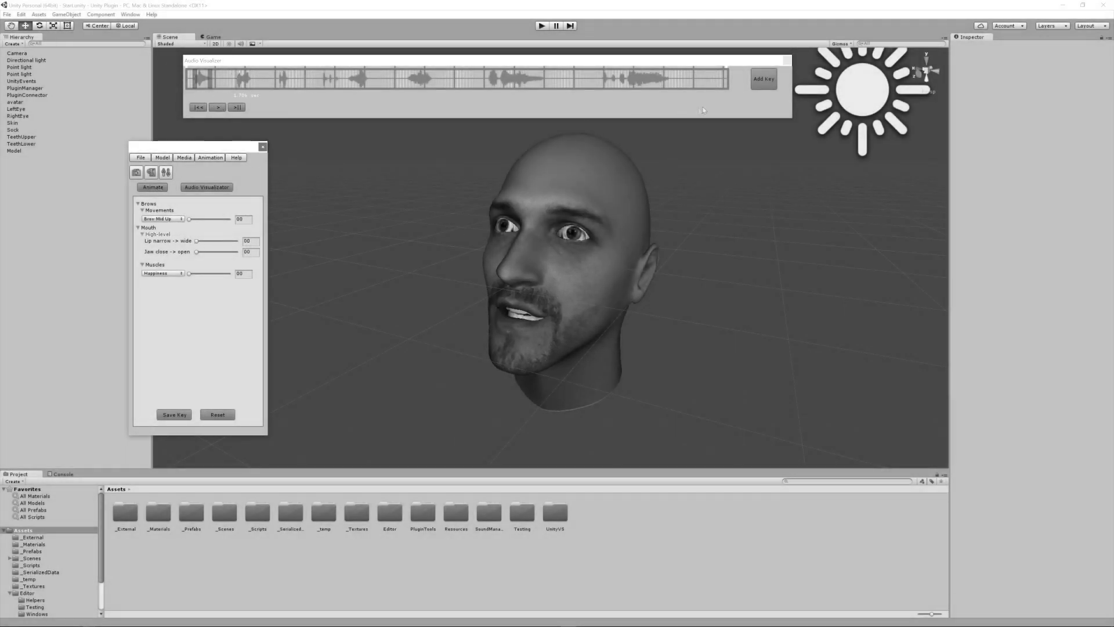
{"action": "left_click_drag", "start_coordinate": [196, 241], "coordinate": [234, 241]}
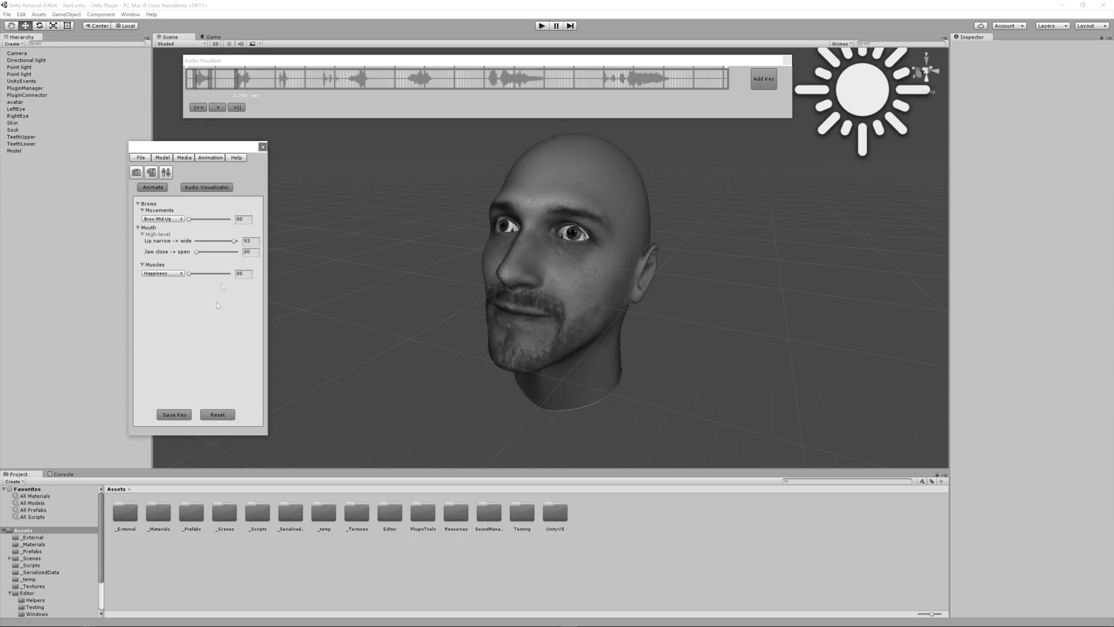
{"action": "left_click", "coordinate": [174, 415]}
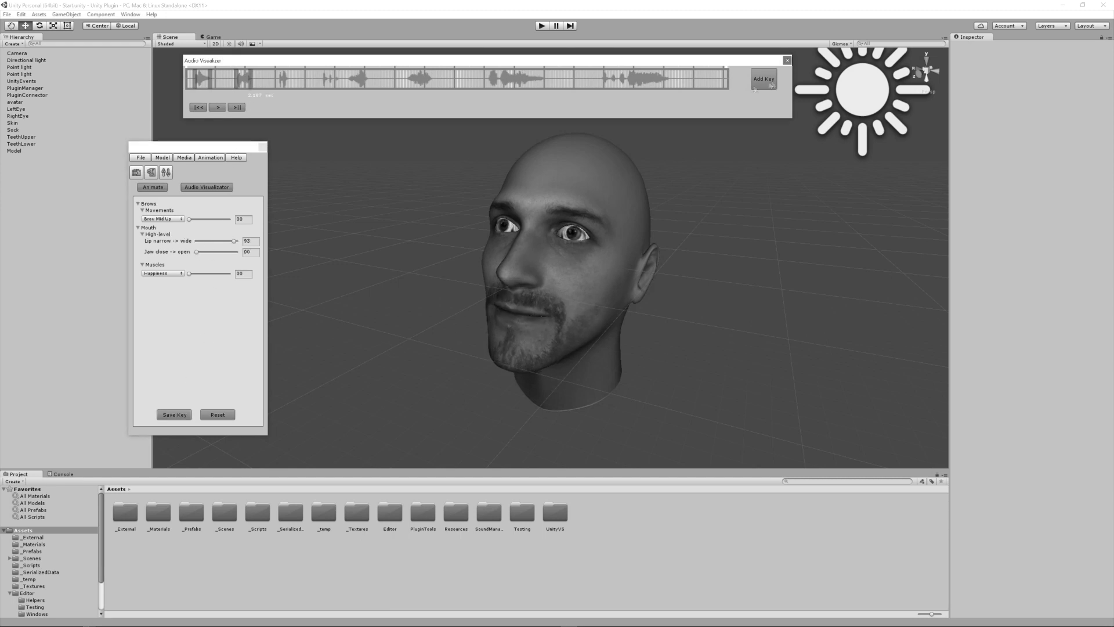
{"action": "left_click_drag", "start_coordinate": [189, 273], "coordinate": [219, 273]}
{"action": "left_click", "coordinate": [174, 415]}
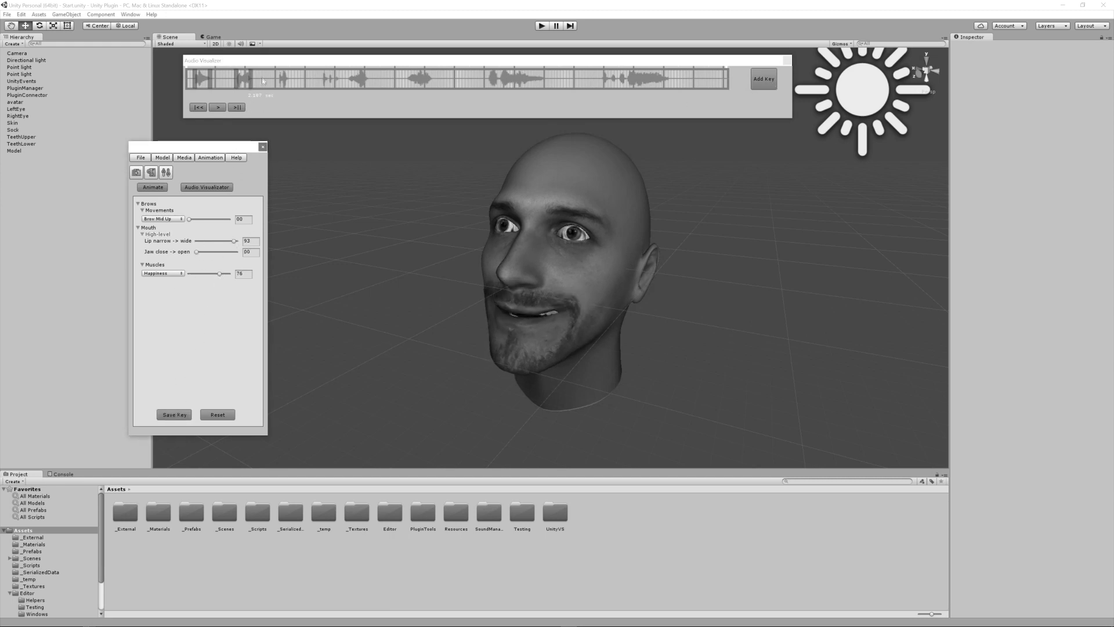
- Raise the brows to 80, preview the animation, then add a key with jaw fully open and brows 100
{"action": "left_click_drag", "start_coordinate": [189, 220], "coordinate": [222, 219]}
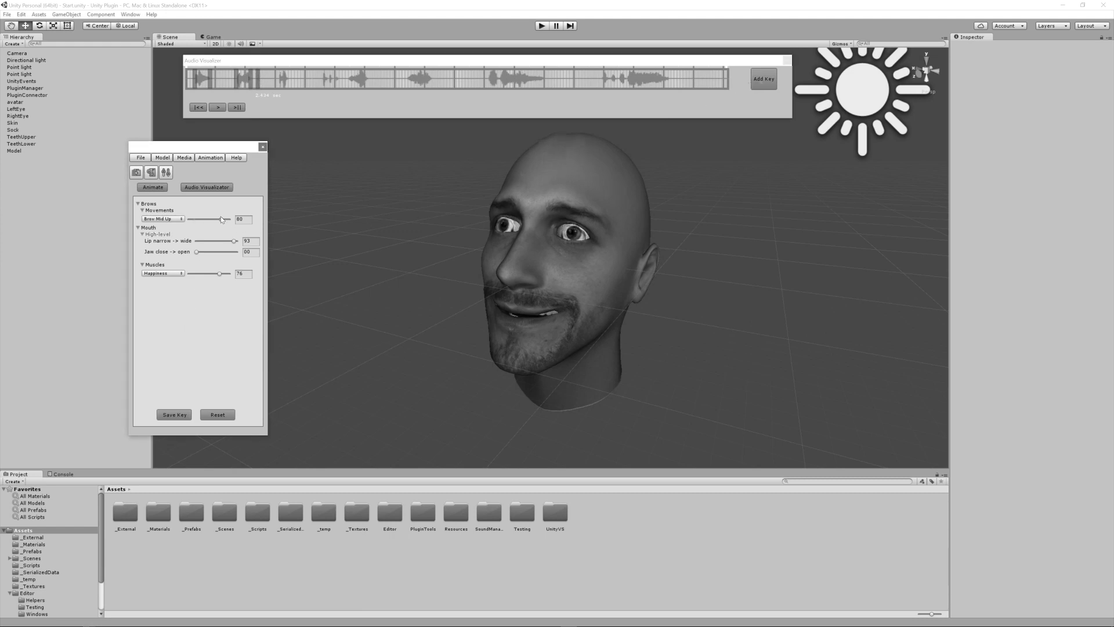
{"action": "left_click", "coordinate": [153, 186]}
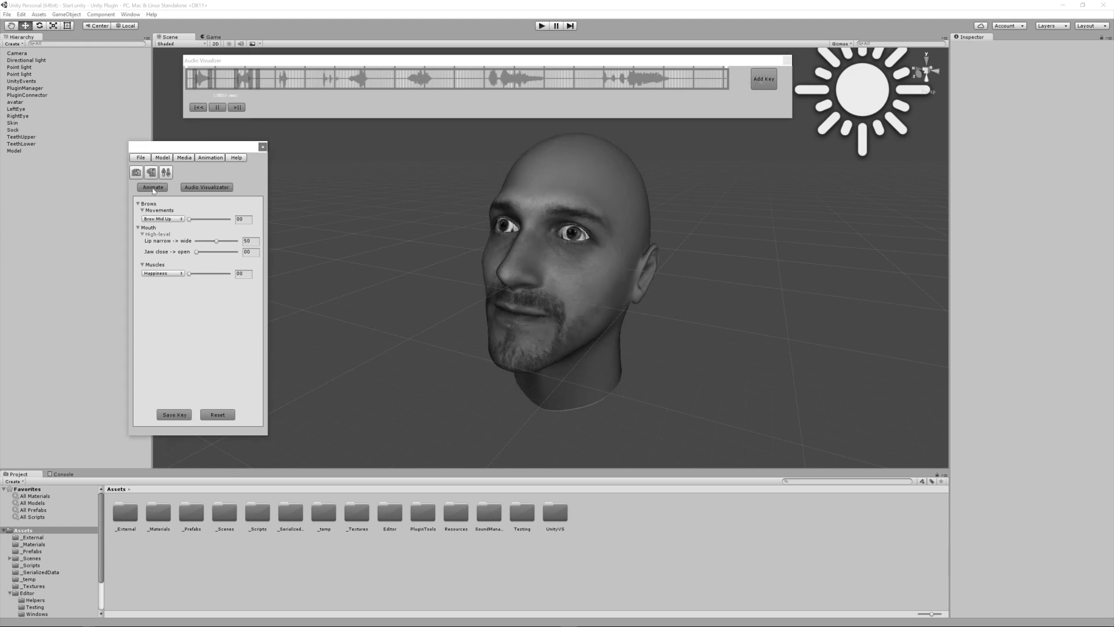
{"action": "left_click", "coordinate": [218, 108]}
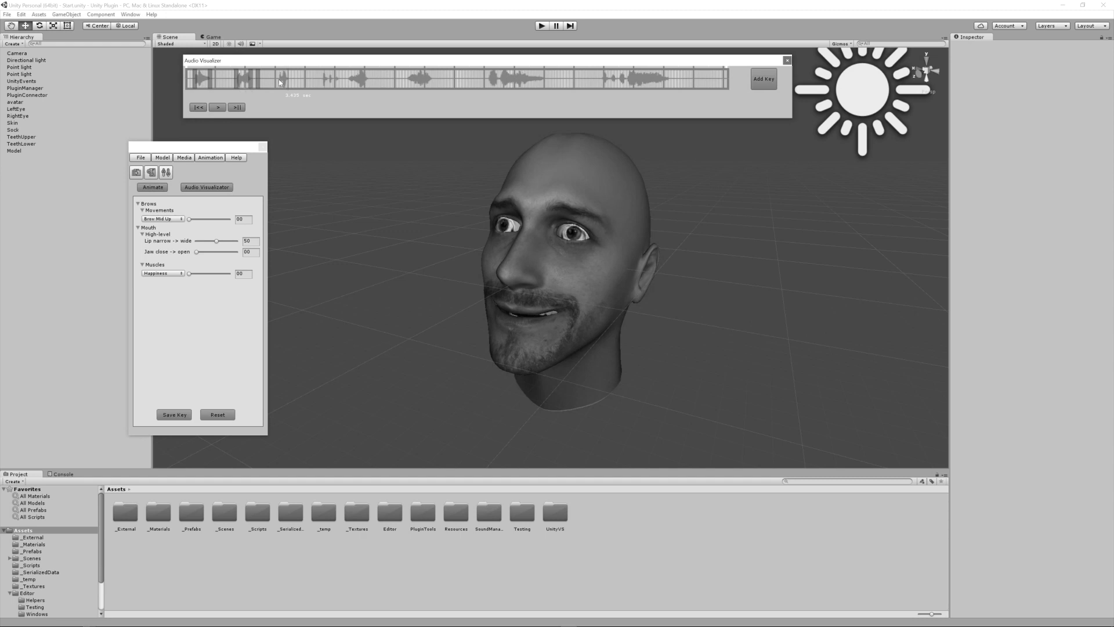
{"action": "left_click", "coordinate": [763, 79]}
{"action": "left_click", "coordinate": [198, 225]}
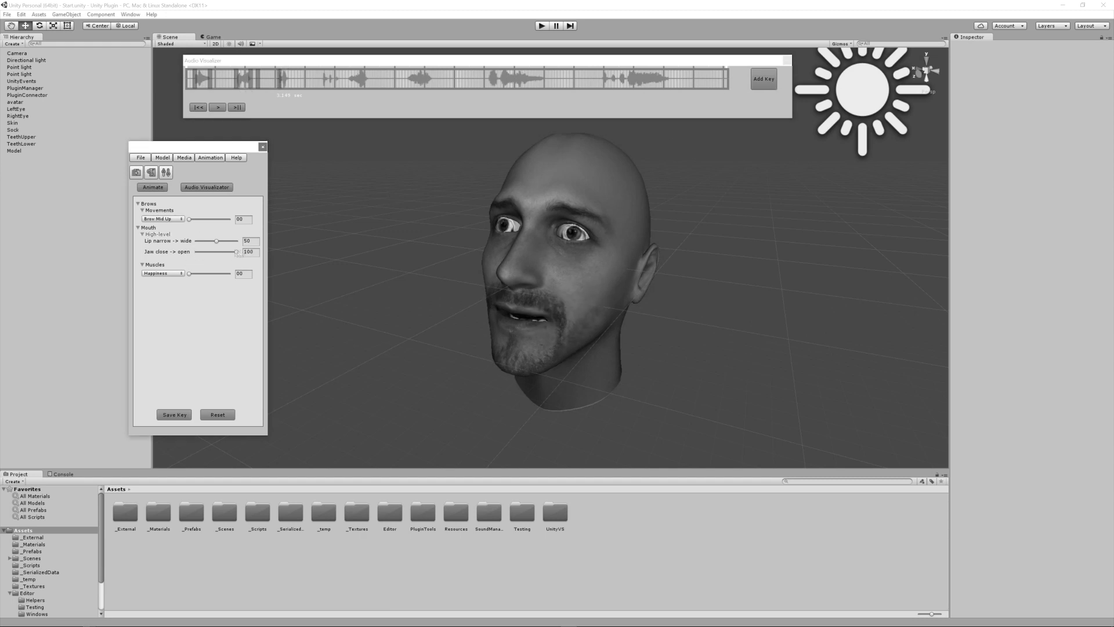
{"action": "left_click_drag", "start_coordinate": [189, 219], "coordinate": [231, 220]}
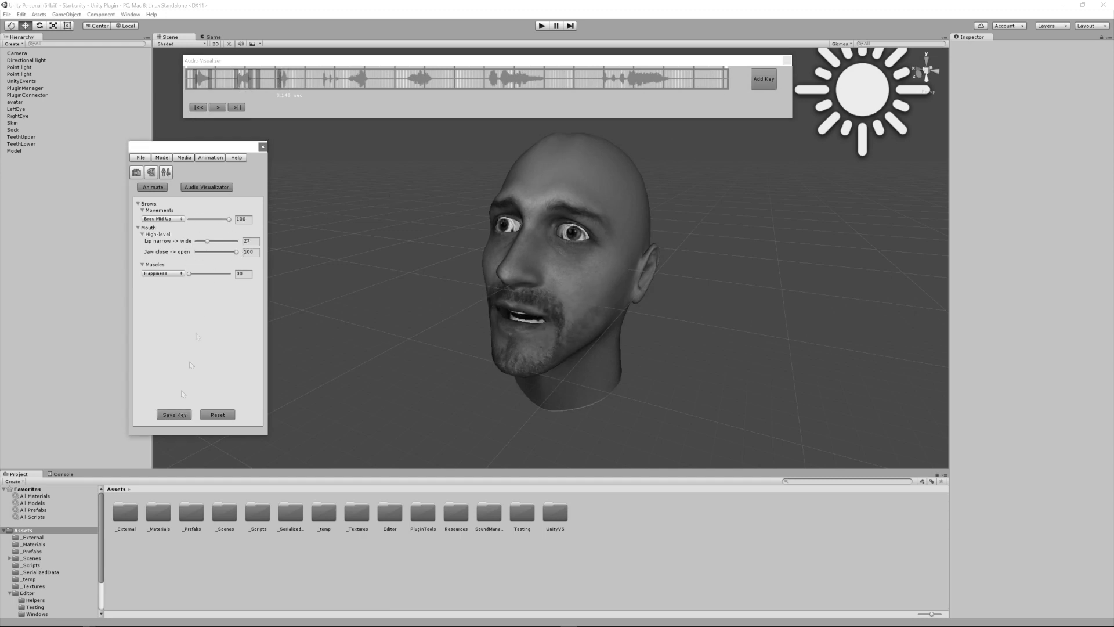
- Add and save another expression key at 3.367 sec
{"action": "left_click", "coordinate": [290, 81]}
{"action": "left_click", "coordinate": [763, 79]}
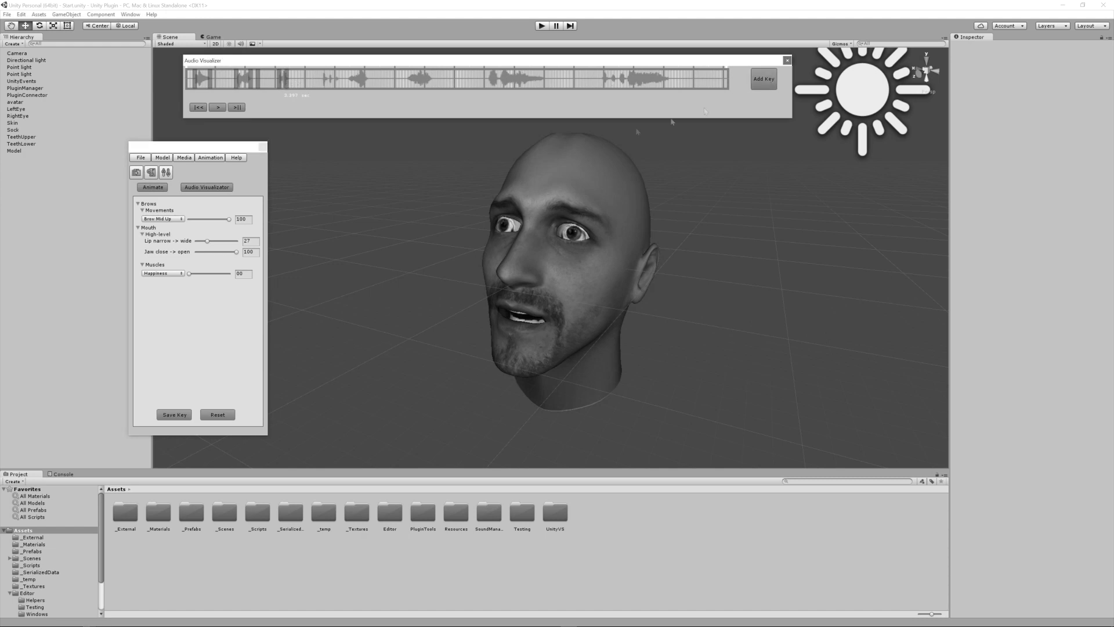
{"action": "left_click", "coordinate": [222, 251]}
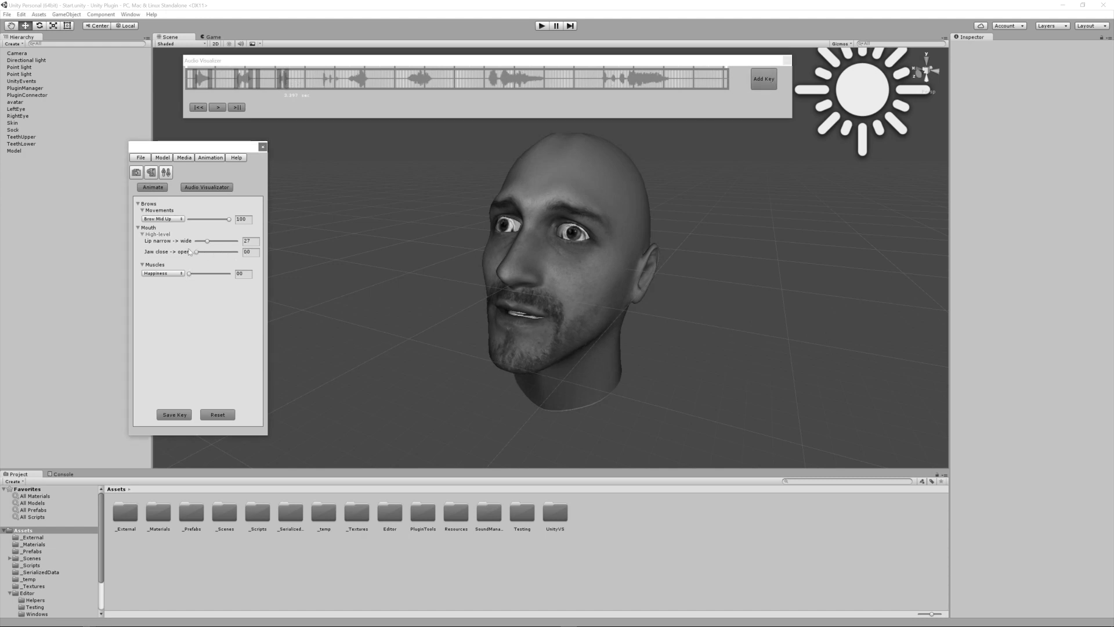
- Animate the face and play it with the audio, then stop playback
{"action": "left_click", "coordinate": [168, 414]}
{"action": "left_click", "coordinate": [146, 187]}
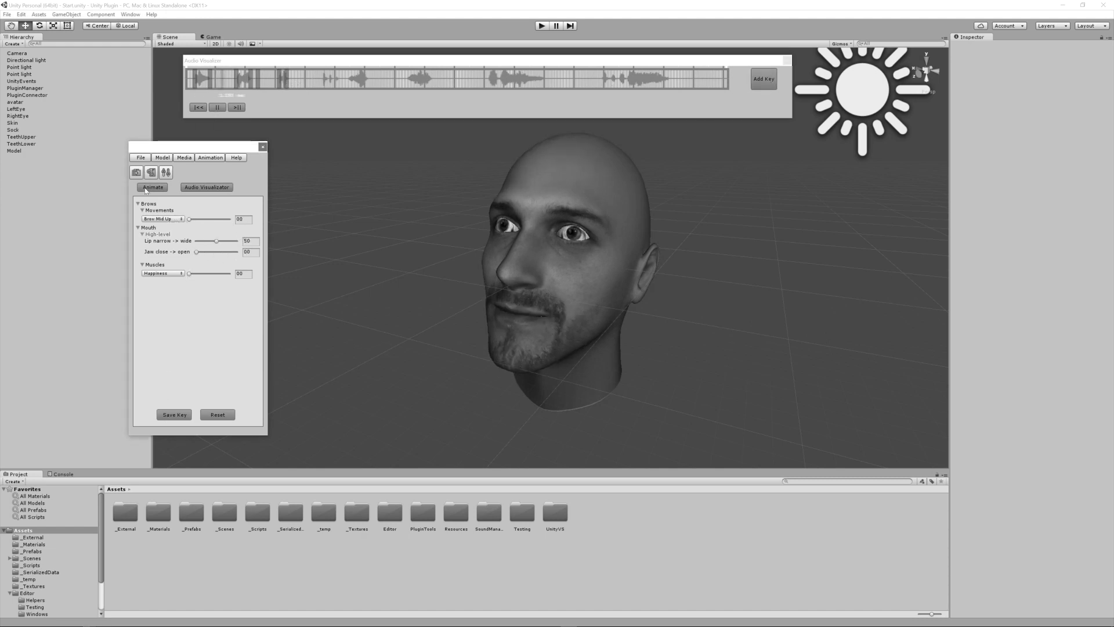
{"action": "left_click", "coordinate": [260, 115]}
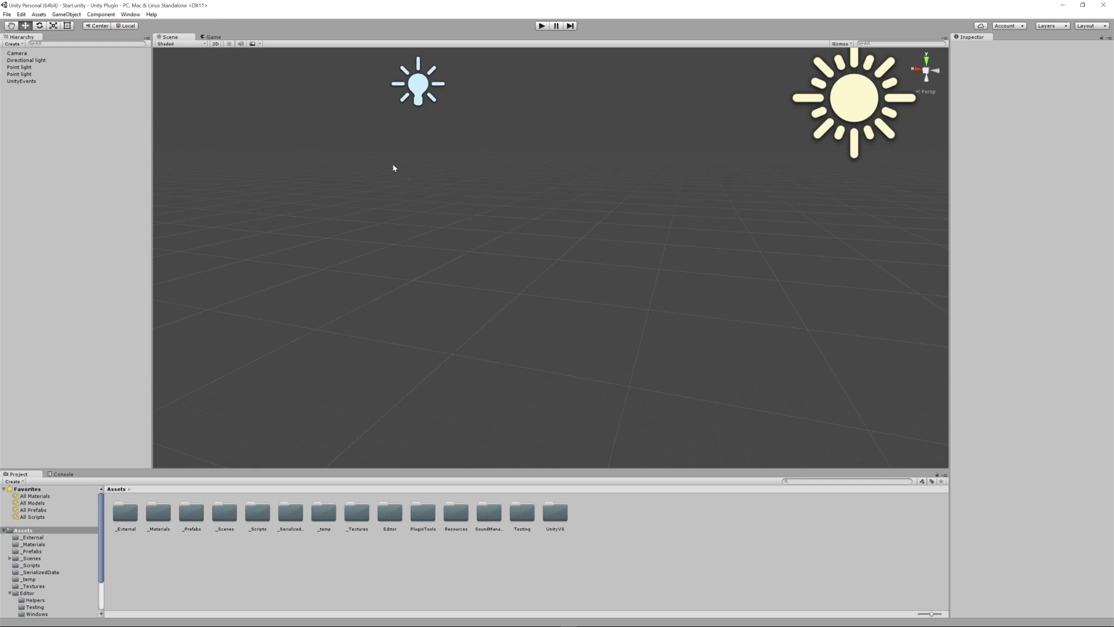
- Open NaturalFront 3D Facial Animation Plugin Complete from the Window menu
{"action": "left_click", "coordinate": [129, 15]}
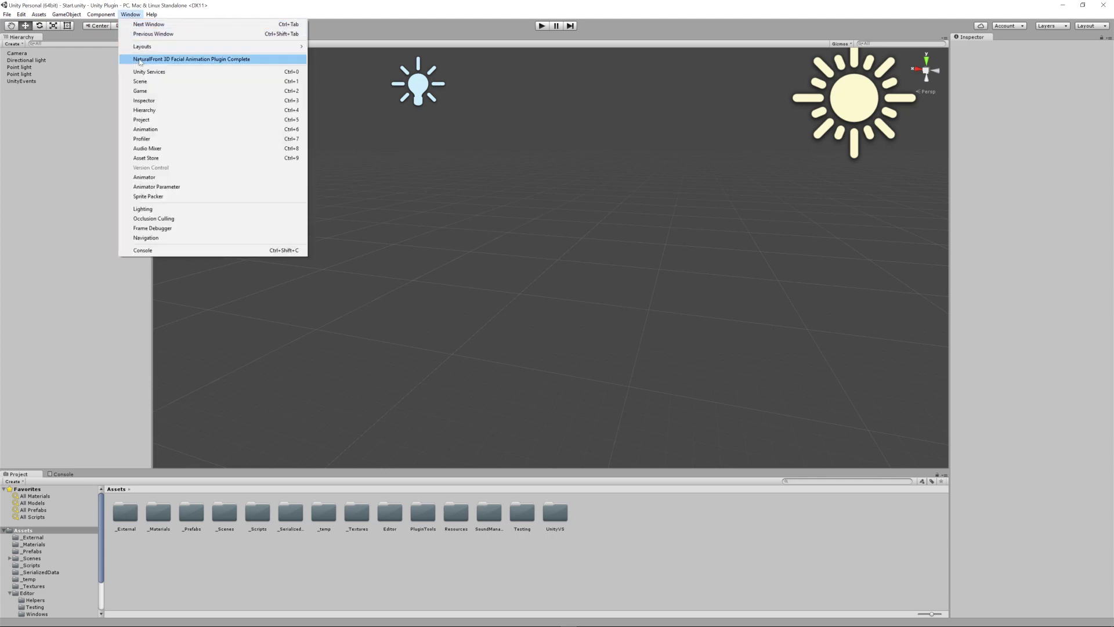
{"action": "left_click", "coordinate": [259, 59]}
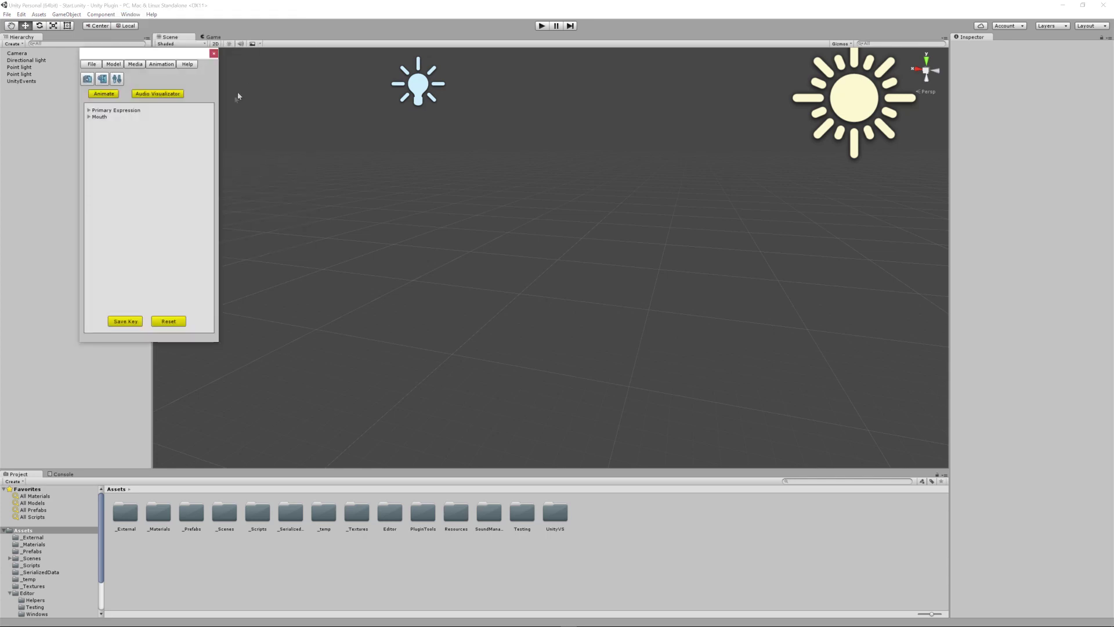
- Start Generate 3D models from photo, load the jpg face photo and advance to Step 2
{"action": "left_click", "coordinate": [86, 80]}
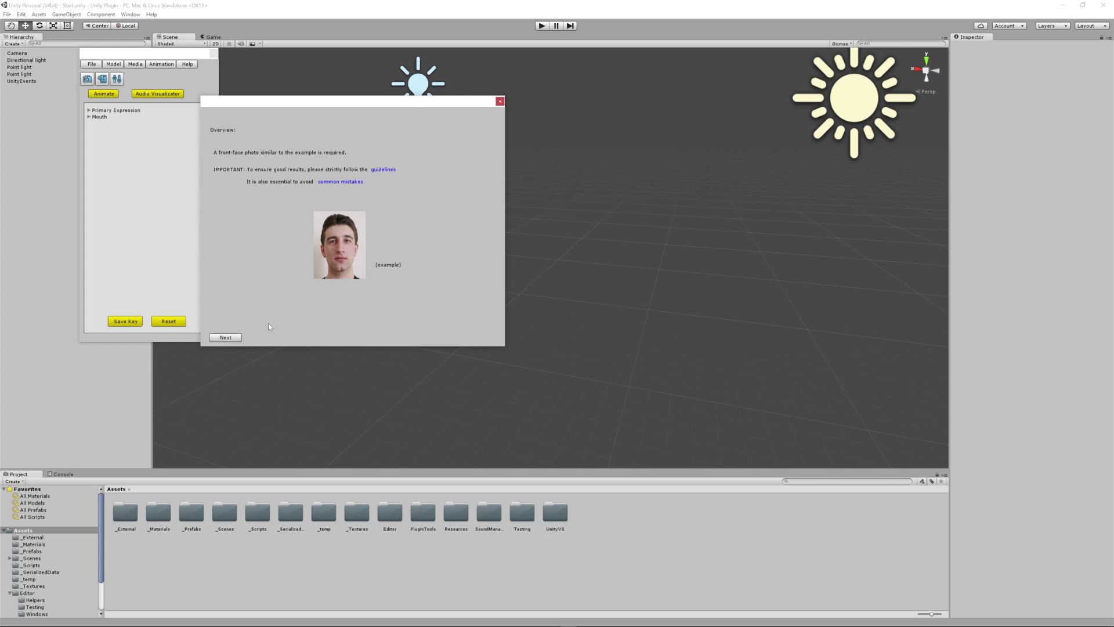
{"action": "left_click", "coordinate": [224, 340]}
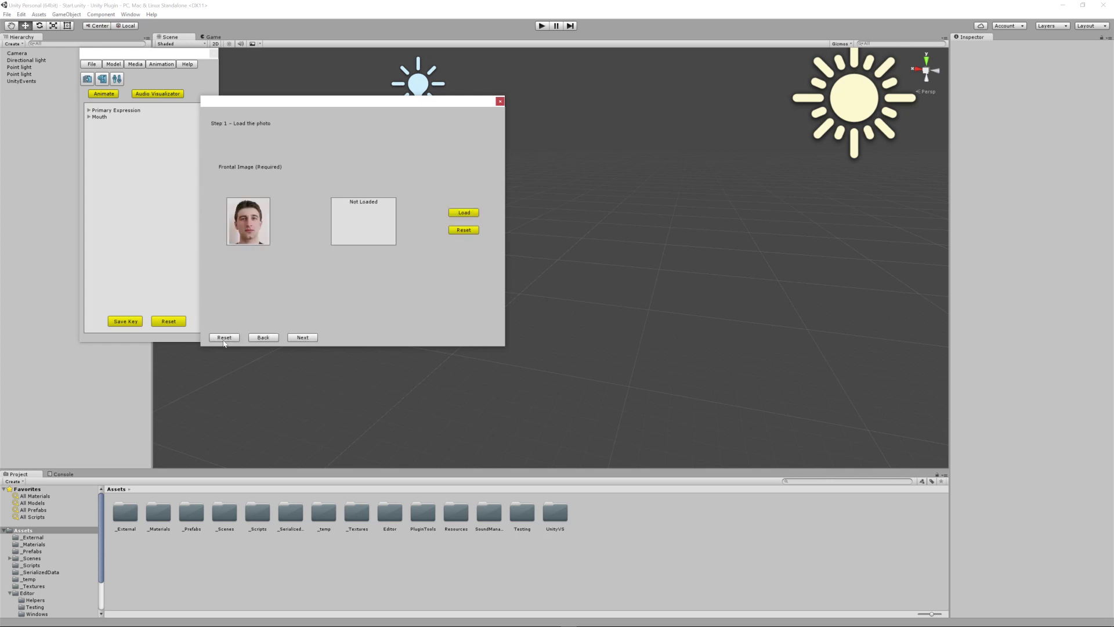
{"action": "left_click", "coordinate": [456, 213]}
{"action": "double_click", "coordinate": [289, 180]}
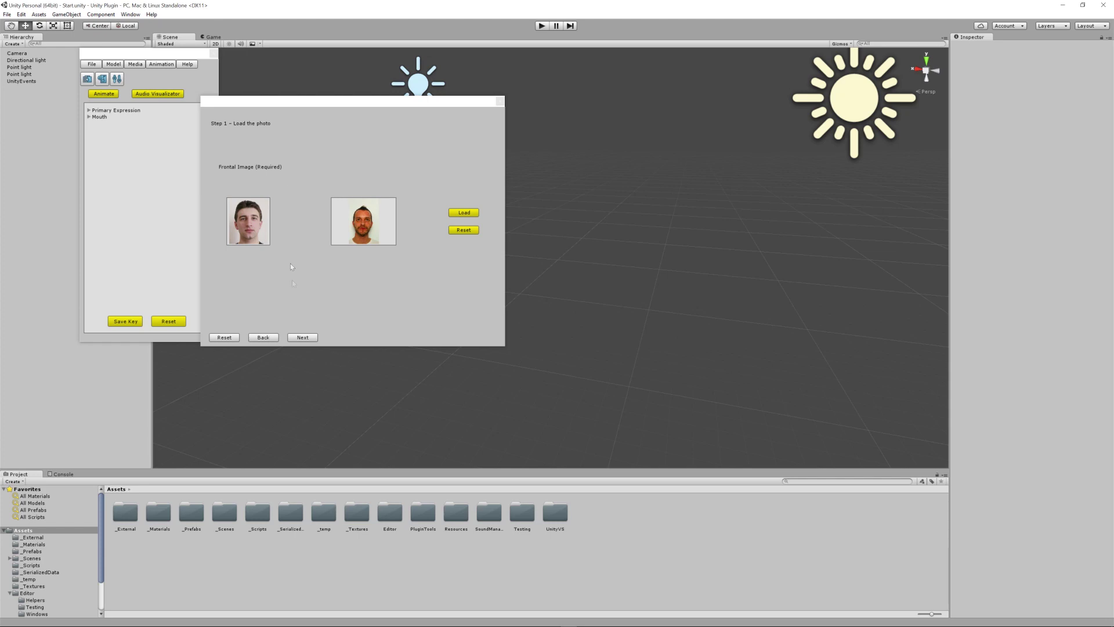
{"action": "left_click", "coordinate": [303, 337]}
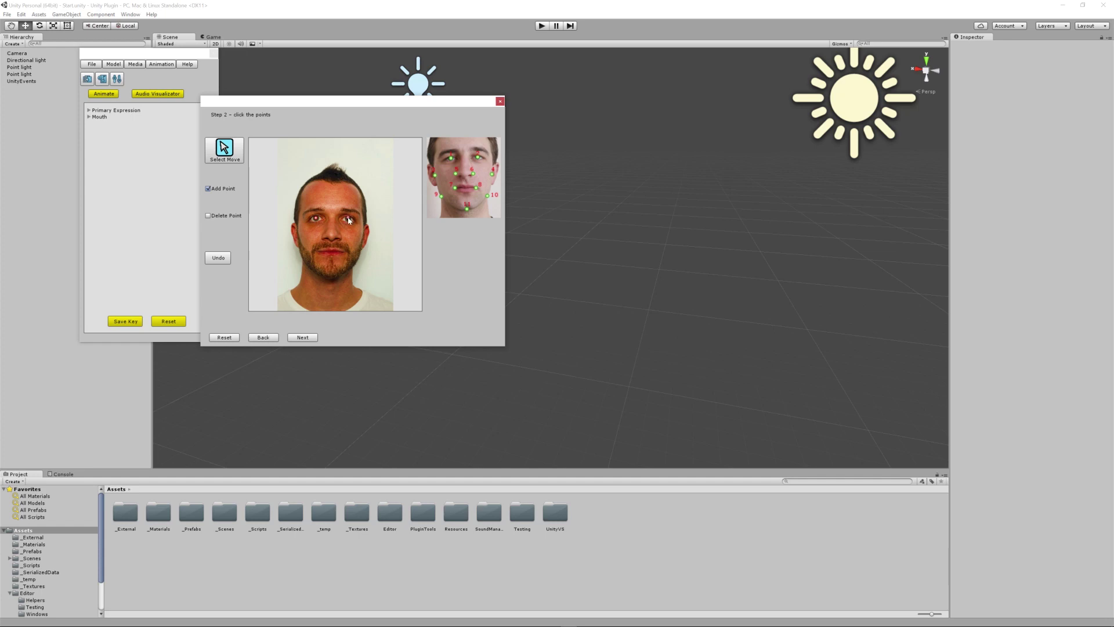
- Place points on both ears, both nostrils, both mouth corners, both jaw sides and the chin
{"action": "left_click", "coordinate": [297, 234]}
{"action": "left_click", "coordinate": [365, 237]}
{"action": "left_click", "coordinate": [322, 238]}
{"action": "left_click", "coordinate": [343, 238]}
{"action": "left_click", "coordinate": [316, 251]}
{"action": "left_click", "coordinate": [344, 252]}
{"action": "left_click", "coordinate": [305, 261]}
{"action": "left_click", "coordinate": [354, 262]}
{"action": "left_click", "coordinate": [330, 278]}
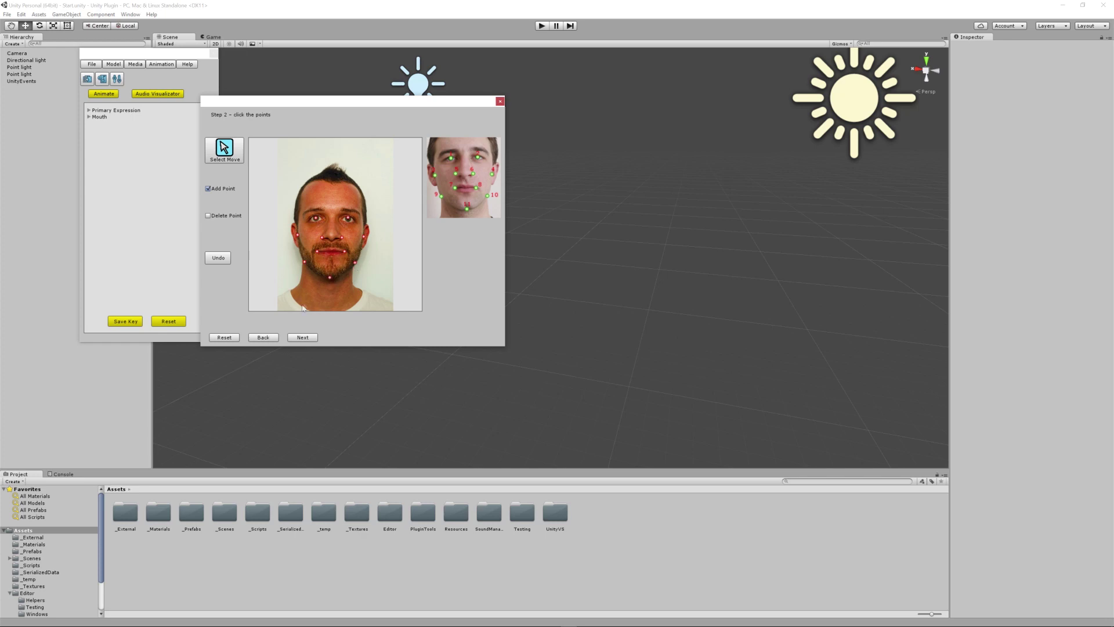
- Choose 'More tolerance of imprecise point-positioning' as the processing preference and confirm it
{"action": "left_click", "coordinate": [302, 337]}
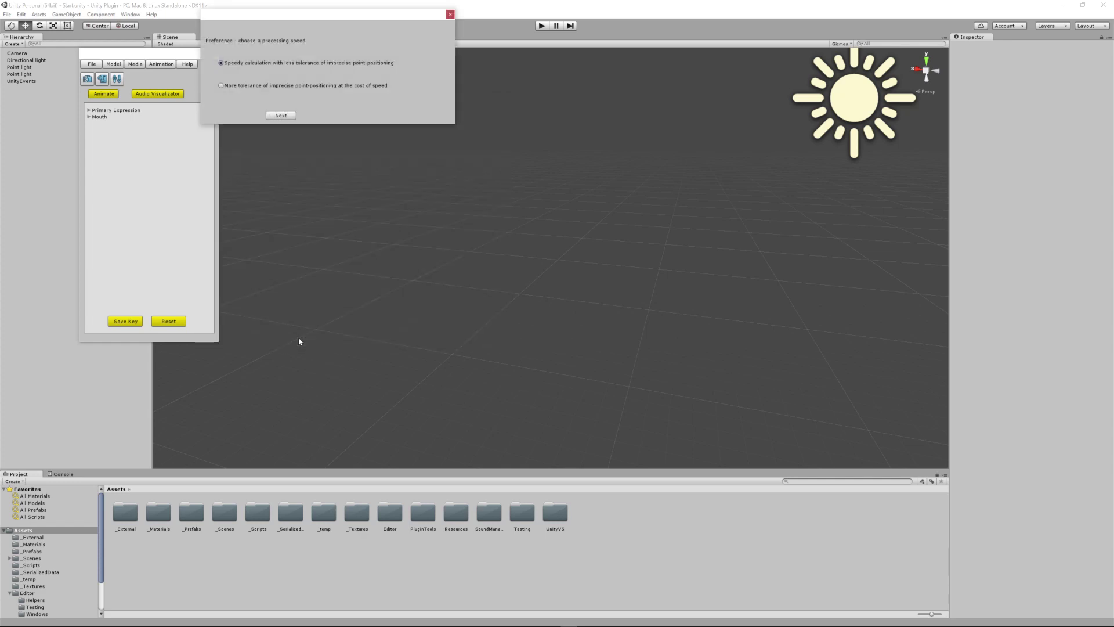
{"action": "left_click", "coordinate": [313, 86]}
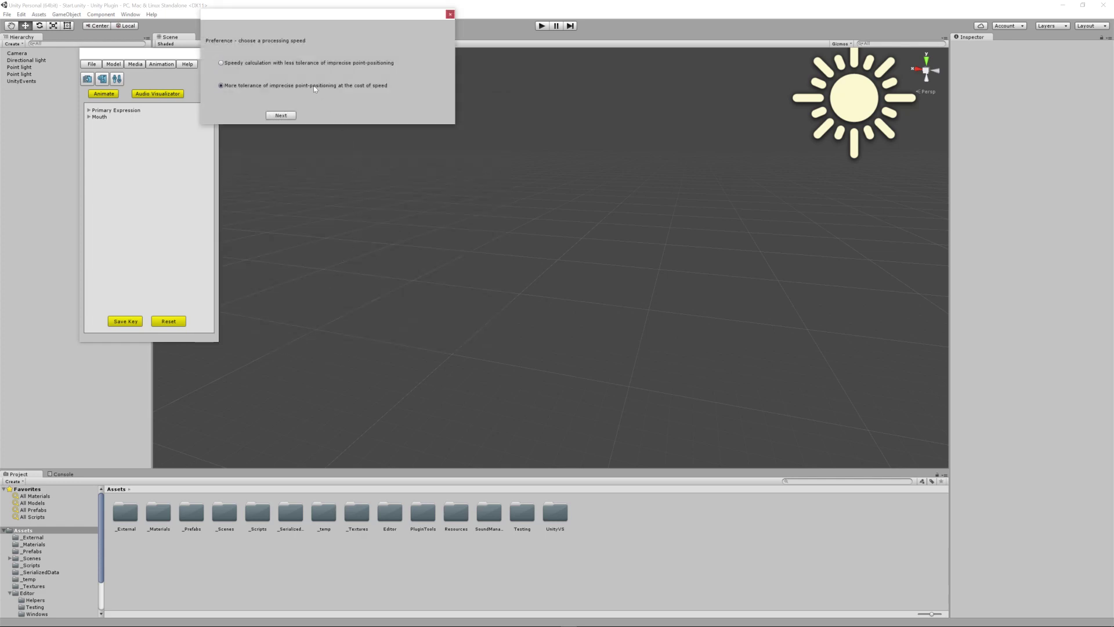
{"action": "left_click", "coordinate": [280, 116]}
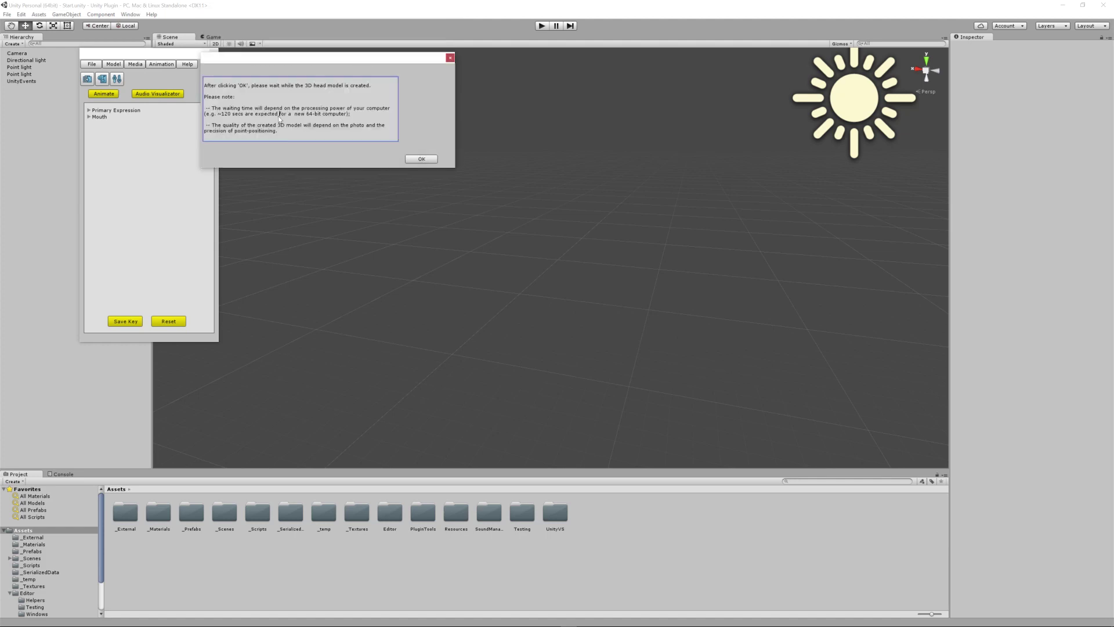
- Build the 3D head model and inspect its mesh in Wireframe shading
{"action": "left_click", "coordinate": [429, 157]}
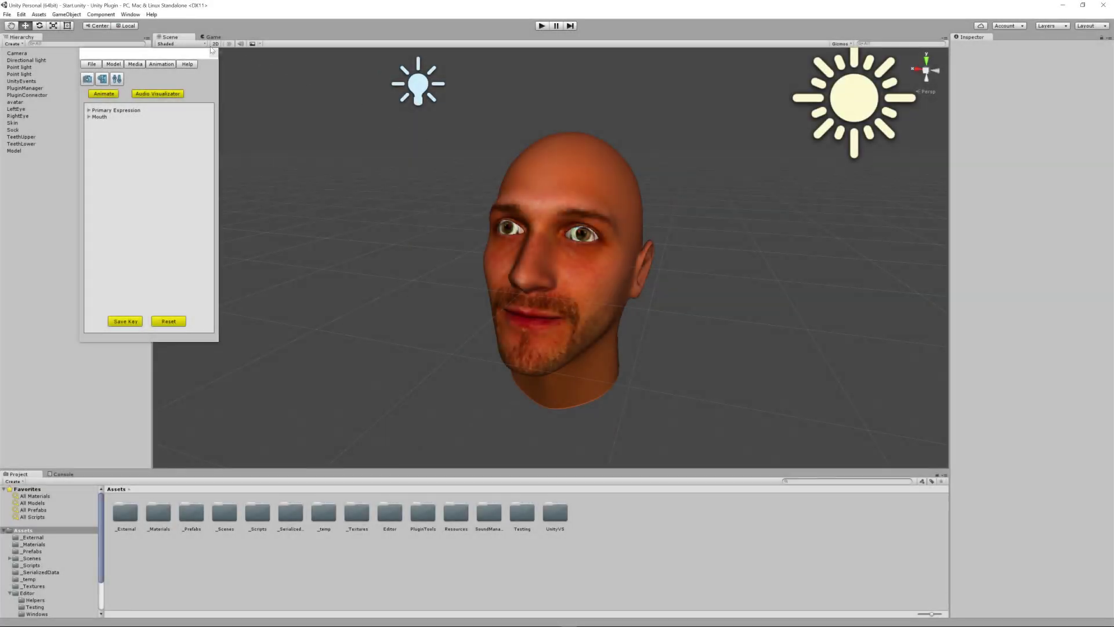
{"action": "left_click", "coordinate": [190, 45]}
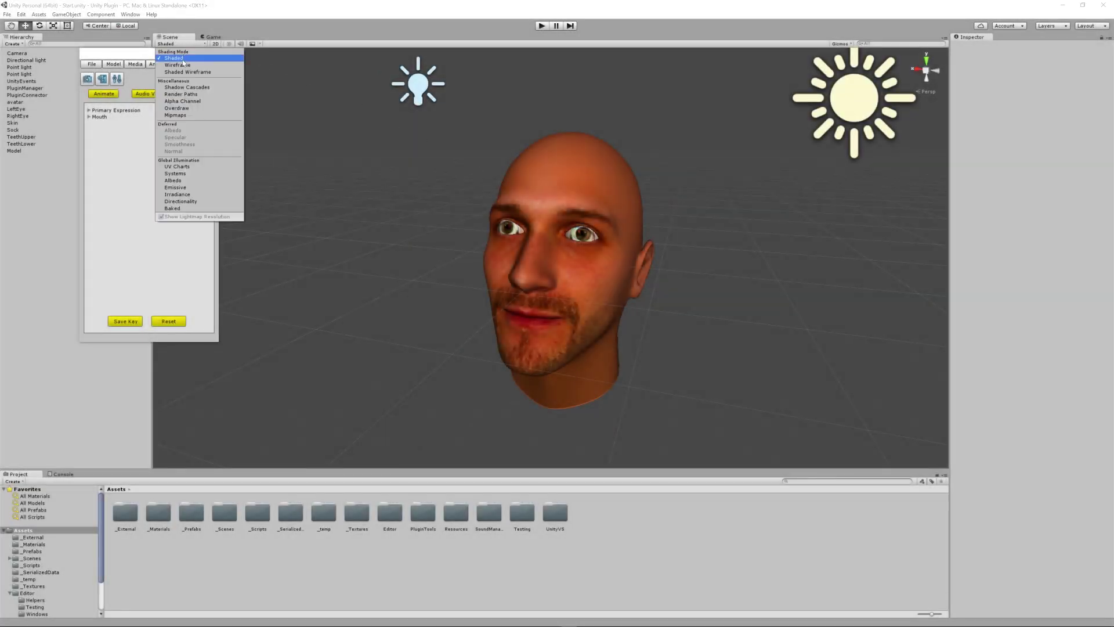
{"action": "left_click", "coordinate": [177, 65]}
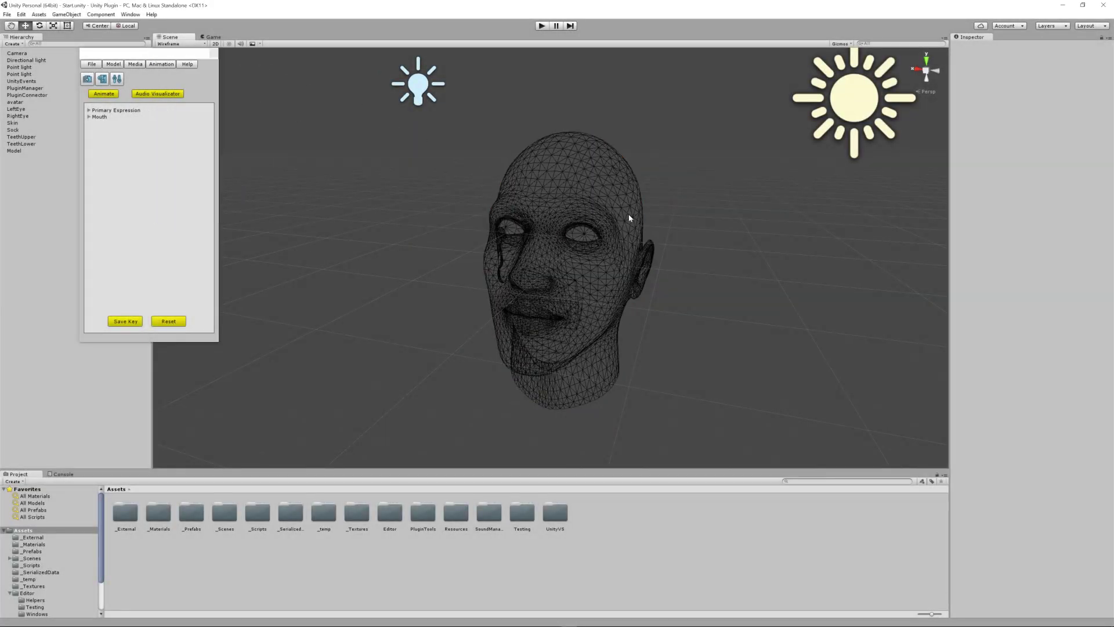
{"action": "mouse_move", "coordinate": [638, 209]}
{"action": "left_mouse_down", "text": "alt"}
{"action": "mouse_move", "coordinate": [627, 241]}
{"action": "mouse_move", "coordinate": [557, 268]}
{"action": "mouse_move", "coordinate": [510, 249]}
{"action": "mouse_move", "coordinate": [467, 199]}
{"action": "mouse_move", "coordinate": [719, 174]}
{"action": "mouse_move", "coordinate": [614, 236]}
{"action": "left_mouse_up", "text": "alt"}
- Return the head to Shaded display and expand the Primary Expression settings
{"action": "left_click", "coordinate": [165, 44]}
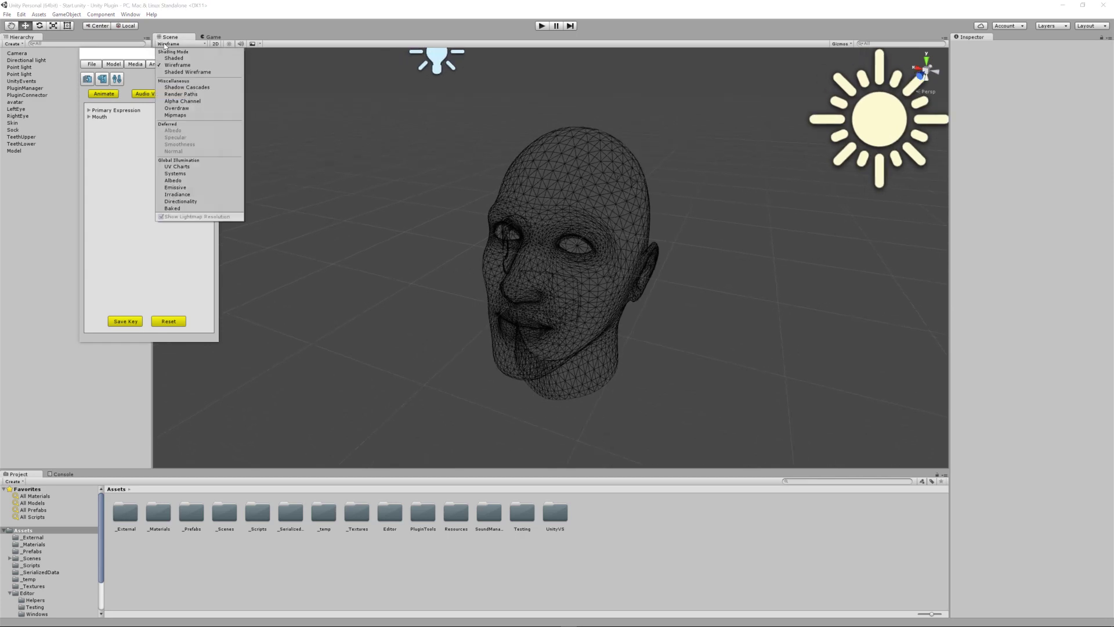
{"action": "left_click", "coordinate": [174, 58]}
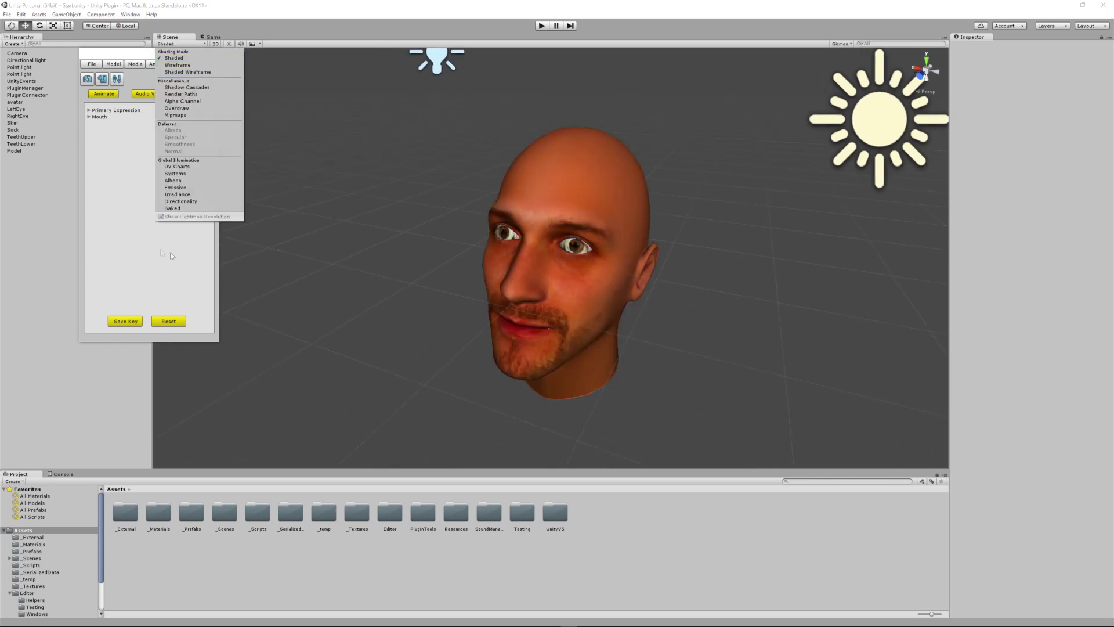
{"action": "left_click", "coordinate": [89, 109]}
- Preview Happiness at about 51, then switch to Sadness
{"action": "left_click", "coordinate": [104, 119]}
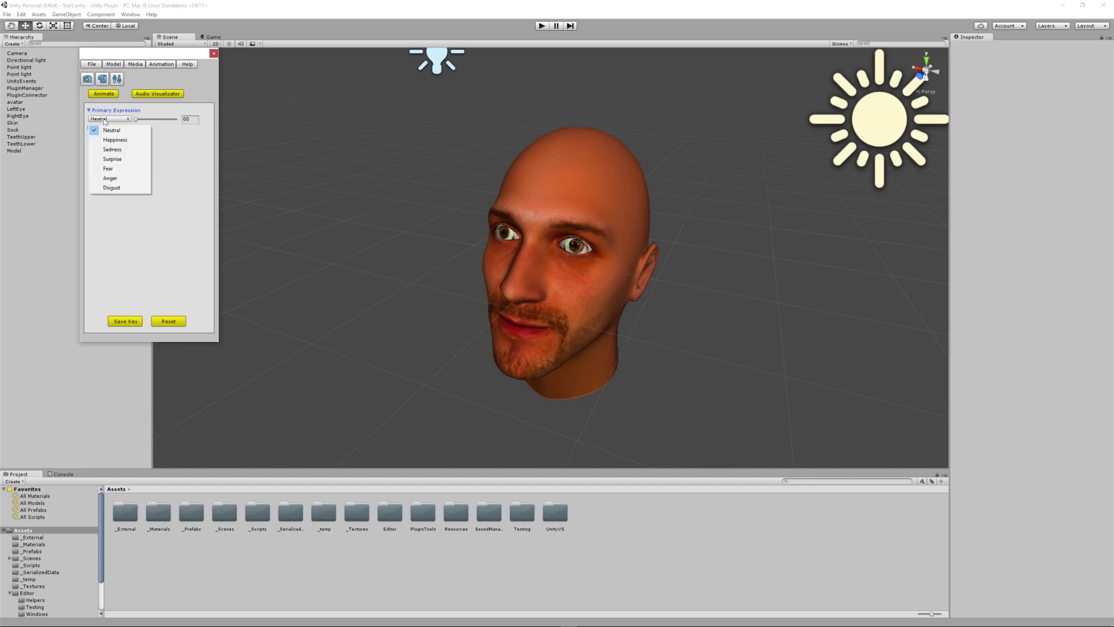
{"action": "left_click", "coordinate": [115, 139]}
{"action": "mouse_move", "coordinate": [135, 119]}
{"action": "left_mouse_down"}
{"action": "mouse_move", "coordinate": [171, 122]}
{"action": "mouse_move", "coordinate": [135, 120]}
{"action": "left_mouse_up"}
{"action": "left_click", "coordinate": [116, 121]}
{"action": "left_click", "coordinate": [137, 147]}
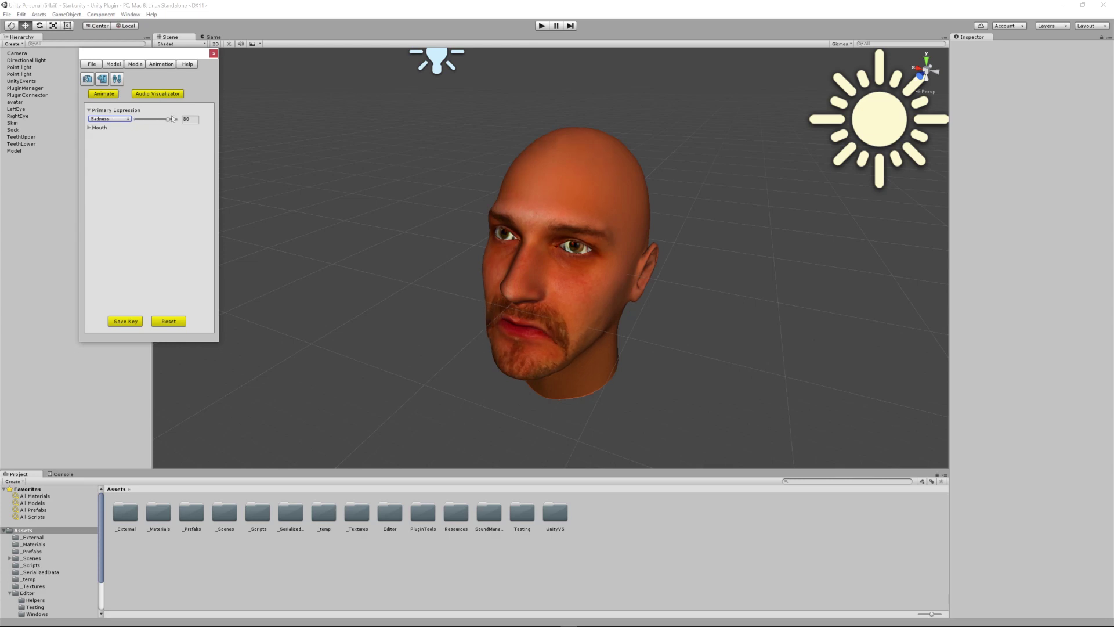
- Preview Fear at varying strength, then Anger at full 100
{"action": "left_click", "coordinate": [116, 120]}
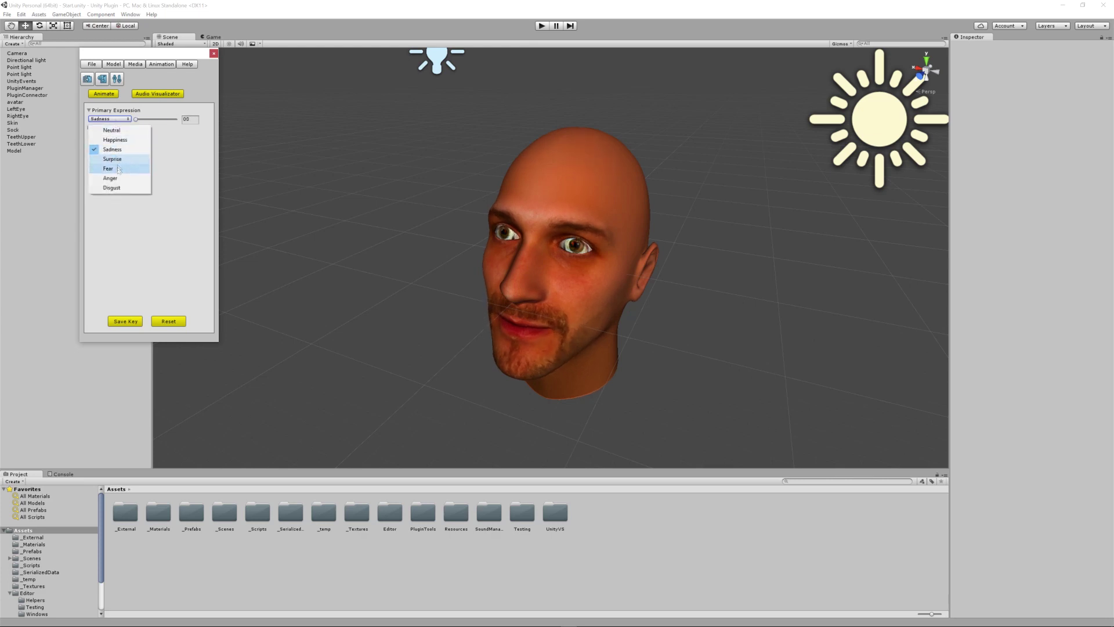
{"action": "left_click", "coordinate": [120, 169]}
{"action": "mouse_move", "coordinate": [135, 119]}
{"action": "left_mouse_down"}
{"action": "mouse_move", "coordinate": [186, 119]}
{"action": "mouse_move", "coordinate": [138, 120]}
{"action": "left_mouse_up"}
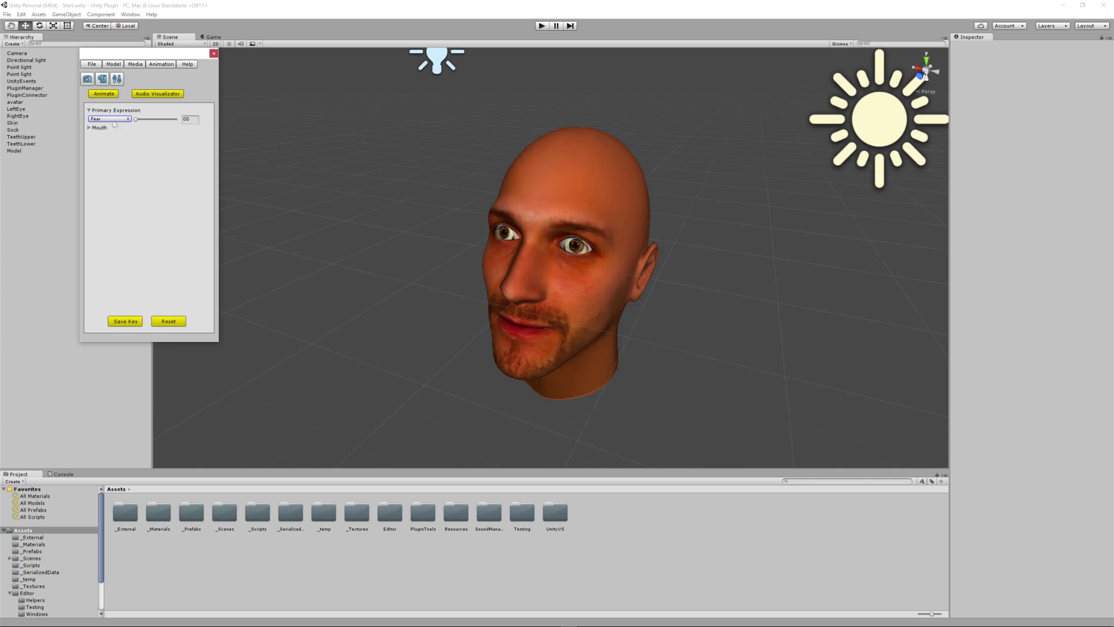
{"action": "left_click", "coordinate": [110, 119]}
{"action": "left_click", "coordinate": [133, 127]}
{"action": "mouse_move", "coordinate": [136, 119]}
{"action": "left_mouse_down"}
{"action": "mouse_move", "coordinate": [190, 119]}
{"action": "mouse_move", "coordinate": [119, 132]}
{"action": "left_mouse_up"}
- Preview Disgust at 100, then Fear again at 100
{"action": "left_click", "coordinate": [107, 118]}
{"action": "left_click", "coordinate": [108, 187]}
{"action": "mouse_move", "coordinate": [137, 119]}
{"action": "left_mouse_down"}
{"action": "mouse_move", "coordinate": [192, 123]}
{"action": "mouse_move", "coordinate": [137, 127]}
{"action": "left_mouse_up"}
{"action": "left_click", "coordinate": [119, 120]}
{"action": "left_click", "coordinate": [123, 162]}
{"action": "mouse_move", "coordinate": [137, 119]}
{"action": "left_mouse_down"}
{"action": "mouse_move", "coordinate": [187, 120]}
{"action": "mouse_move", "coordinate": [136, 119]}
{"action": "left_mouse_up"}
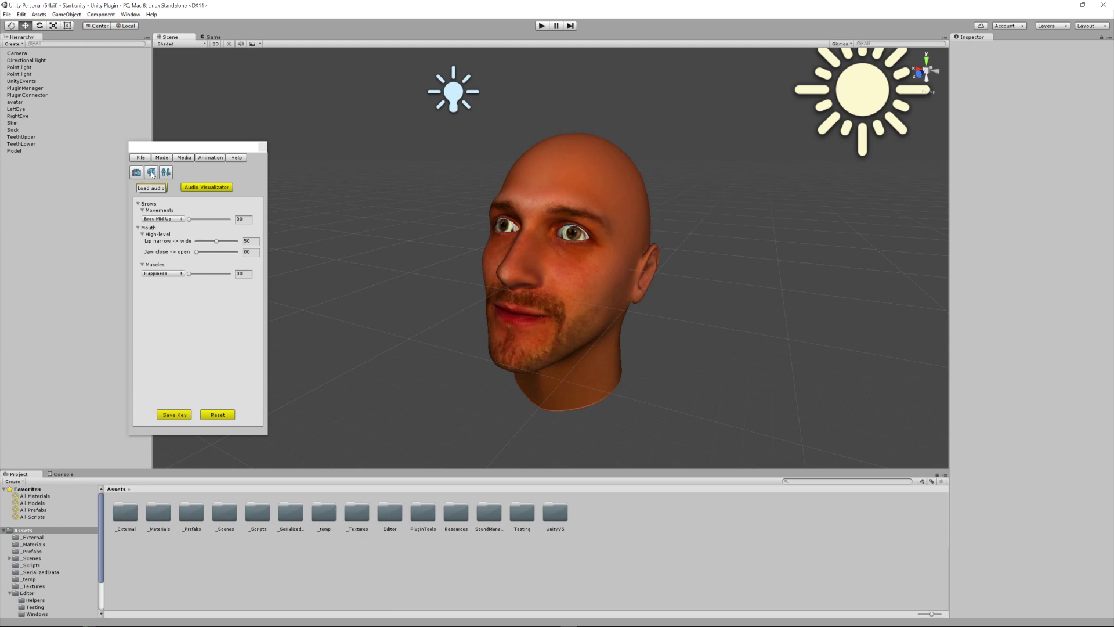
- Load the .wav audio file, set the playhead to about 1.7 seconds and play it
{"action": "left_click", "coordinate": [152, 173]}
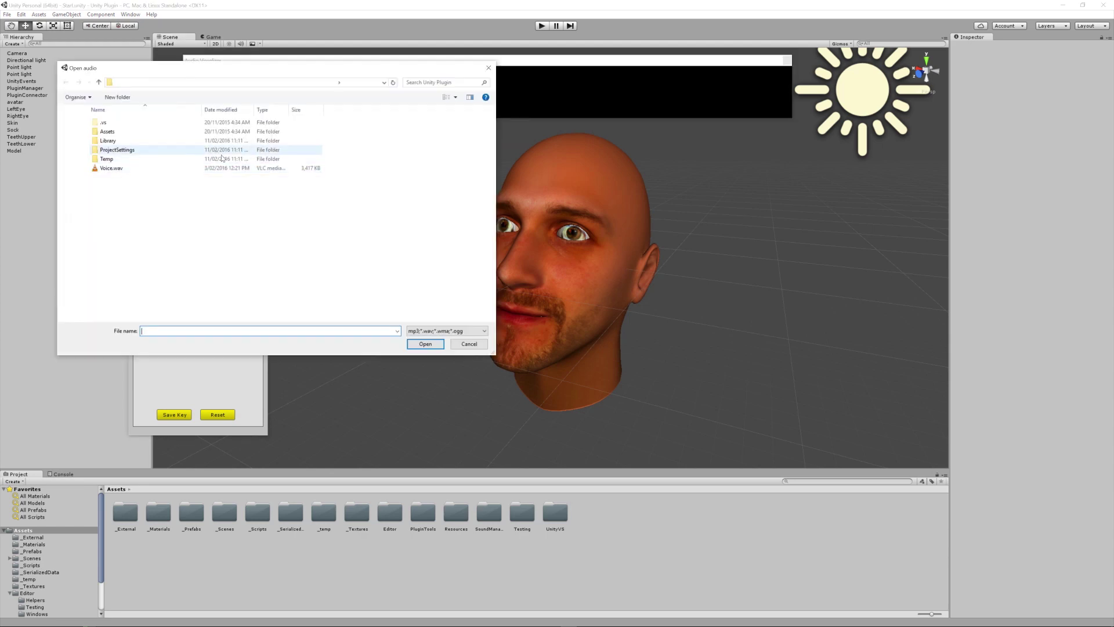
{"action": "double_click", "coordinate": [314, 147]}
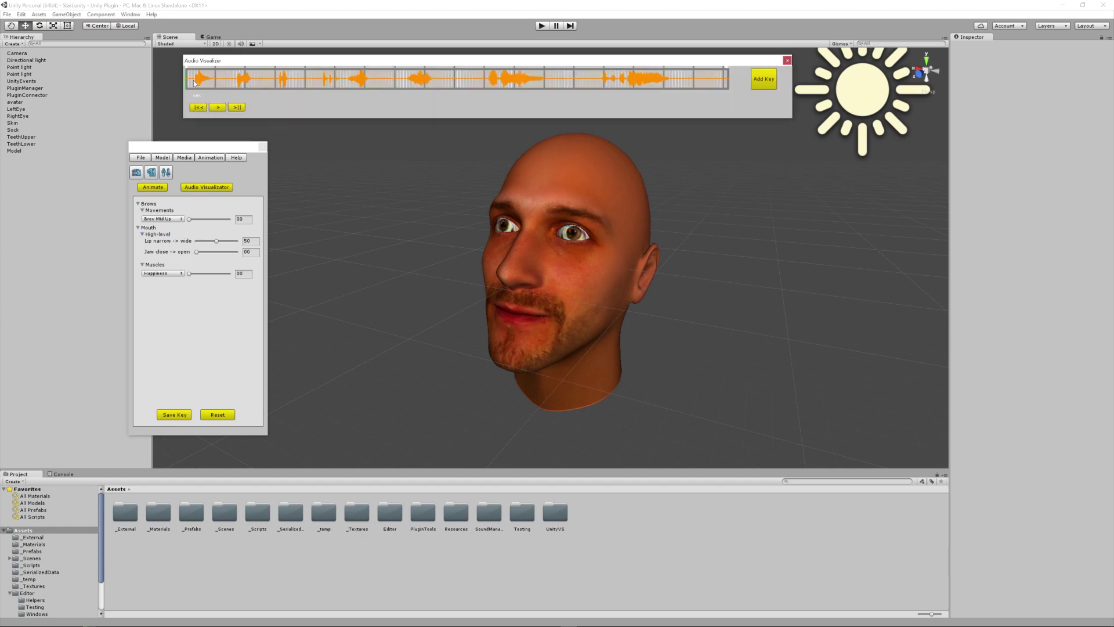
{"action": "left_click", "coordinate": [237, 82]}
{"action": "left_click", "coordinate": [217, 108]}
- Key an expression near the audio start with Happiness 100, jaw opened and lips 00
{"action": "left_click", "coordinate": [760, 81]}
{"action": "left_click_drag", "start_coordinate": [192, 272], "coordinate": [244, 277]}
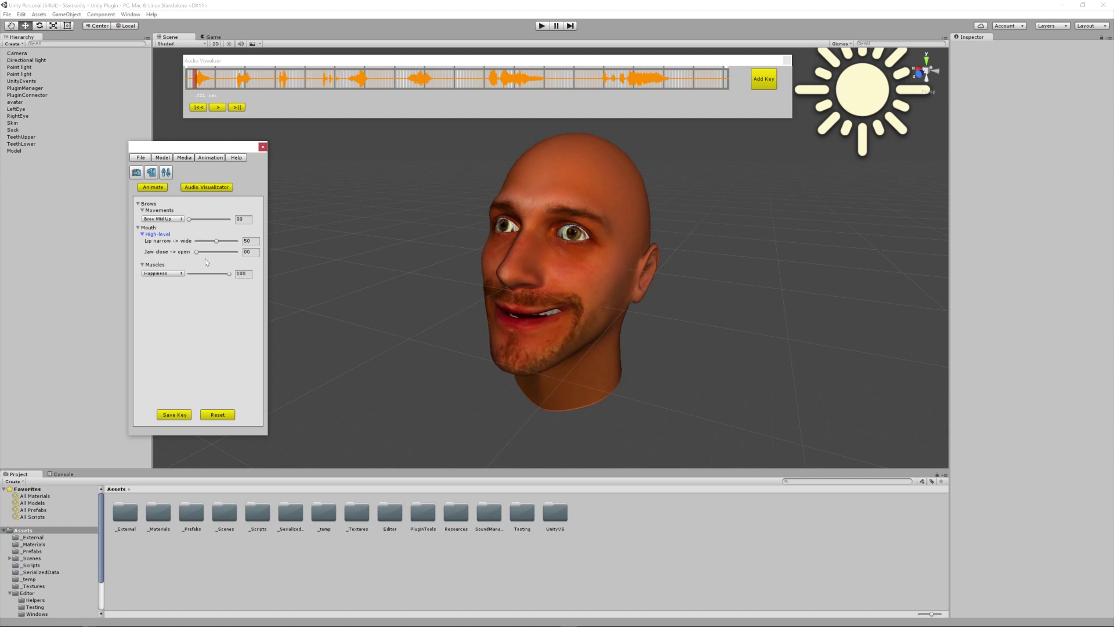
{"action": "left_click_drag", "start_coordinate": [198, 252], "coordinate": [249, 251]}
{"action": "left_click_drag", "start_coordinate": [209, 240], "coordinate": [184, 240]}
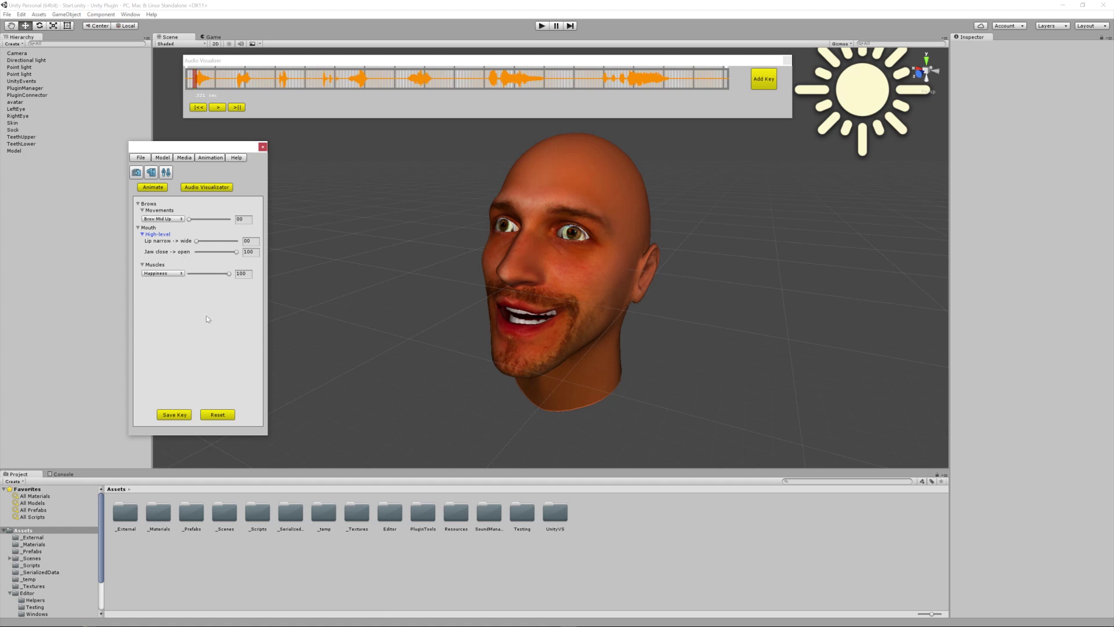
{"action": "left_click", "coordinate": [177, 416]}
- At 0.831 seconds, add a key with the smile removed and the jaw partly closed to 58
{"action": "left_click", "coordinate": [210, 79]}
{"action": "left_click", "coordinate": [763, 79]}
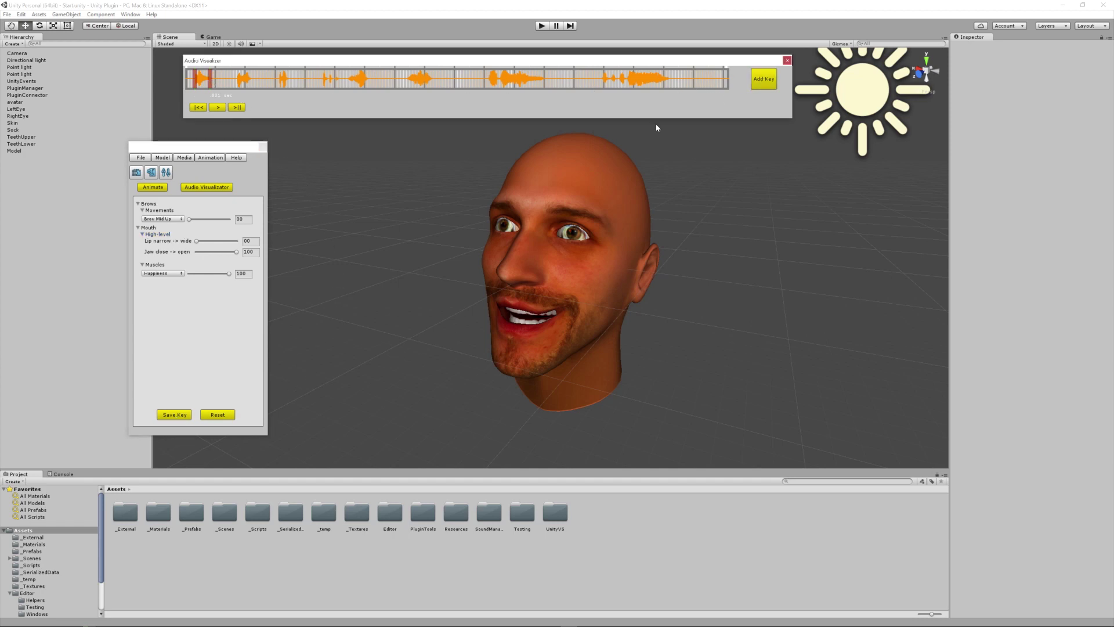
{"action": "left_click_drag", "start_coordinate": [229, 273], "coordinate": [171, 274]}
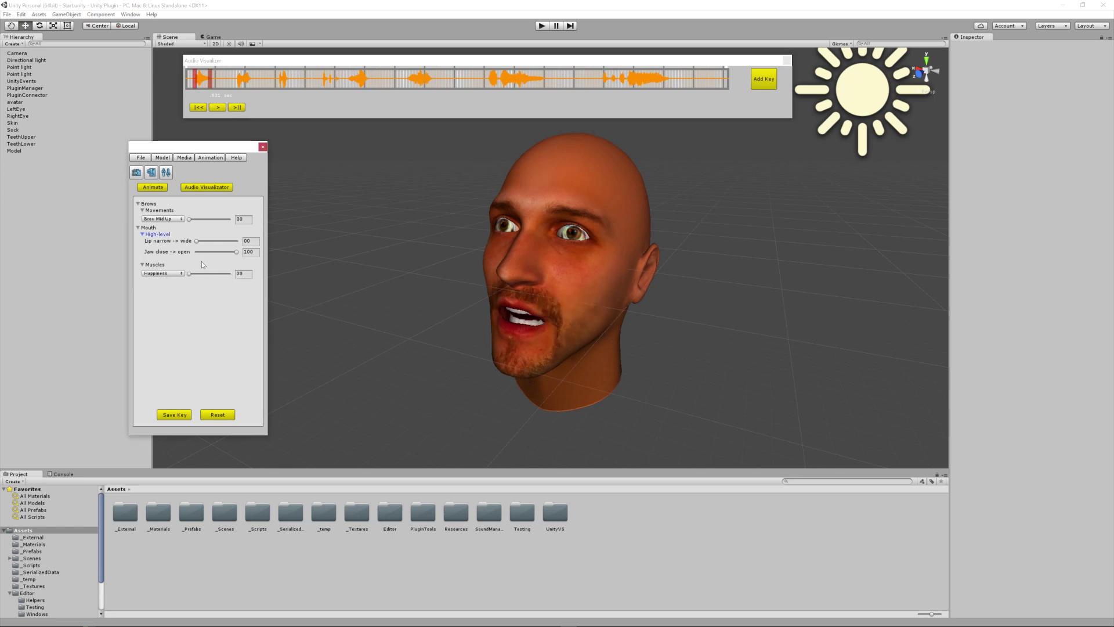
{"action": "left_click_drag", "start_coordinate": [237, 252], "coordinate": [188, 252]}
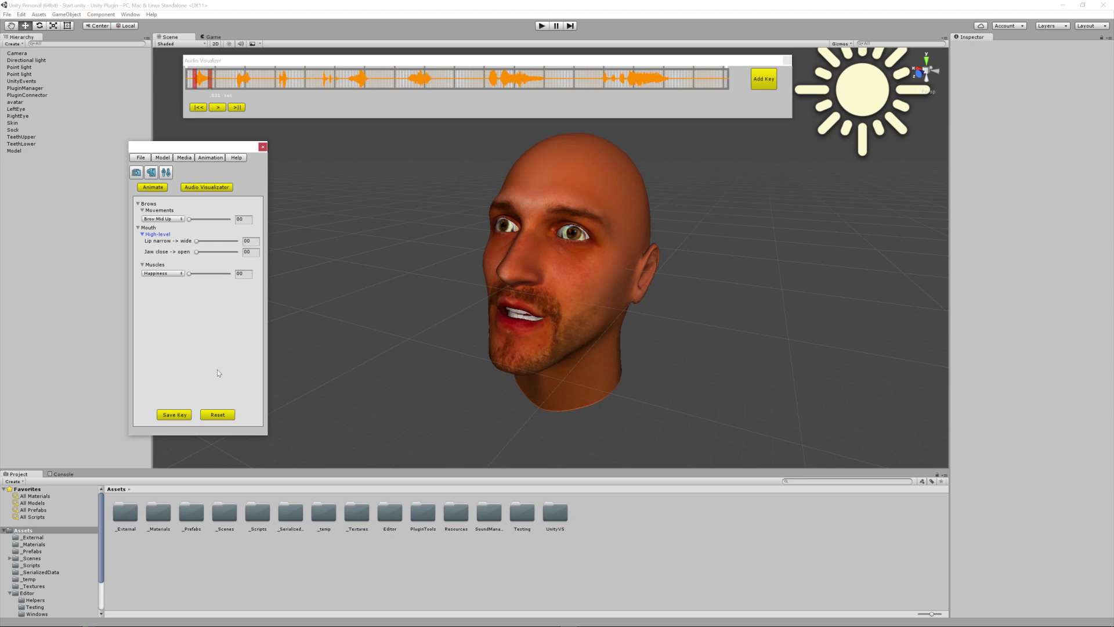
- Play the keyed facial animation with the audio several times, pausing between runs
{"action": "left_click", "coordinate": [153, 188]}
{"action": "left_click", "coordinate": [217, 108]}
{"action": "left_click", "coordinate": [215, 109]}
{"action": "left_click", "coordinate": [214, 109]}
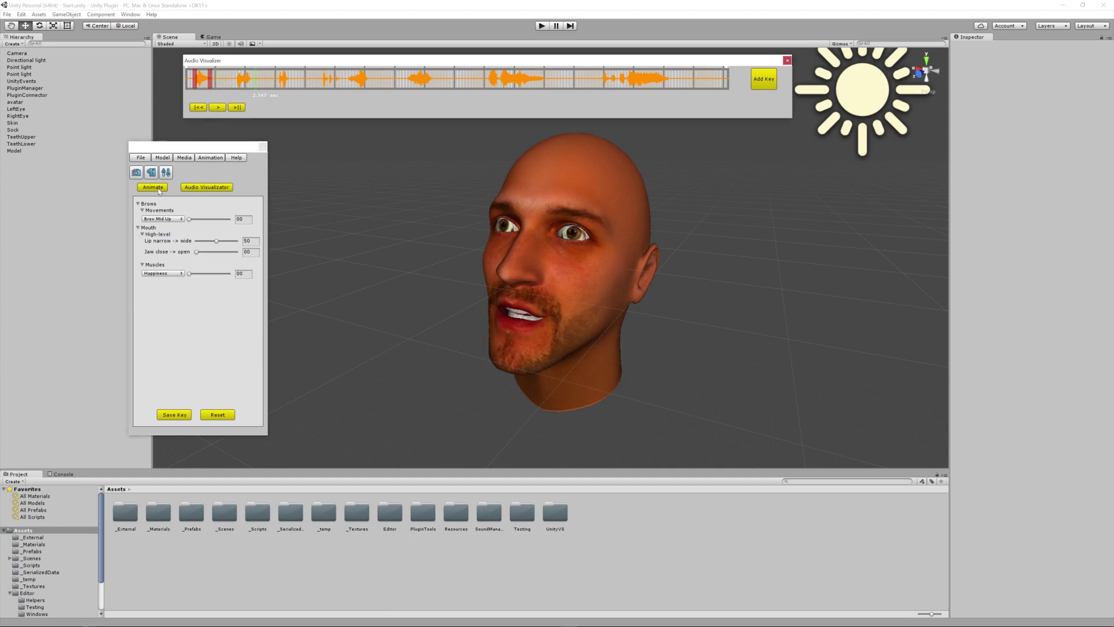
{"action": "left_click", "coordinate": [159, 188]}
{"action": "left_click", "coordinate": [218, 108]}
{"action": "left_click", "coordinate": [217, 108]}
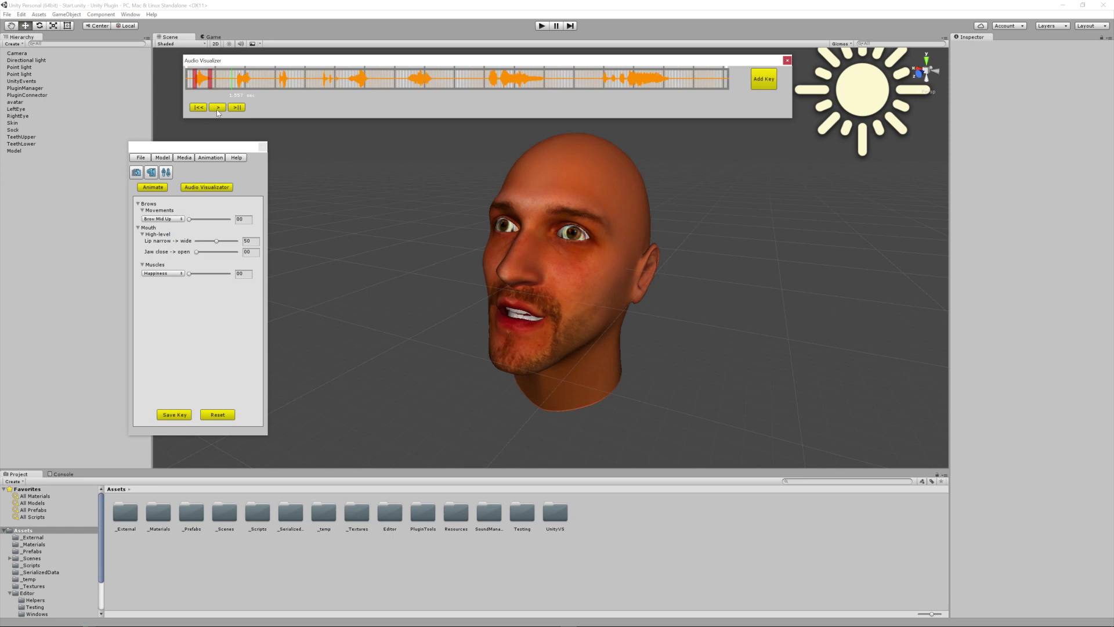
{"action": "left_click", "coordinate": [153, 188]}
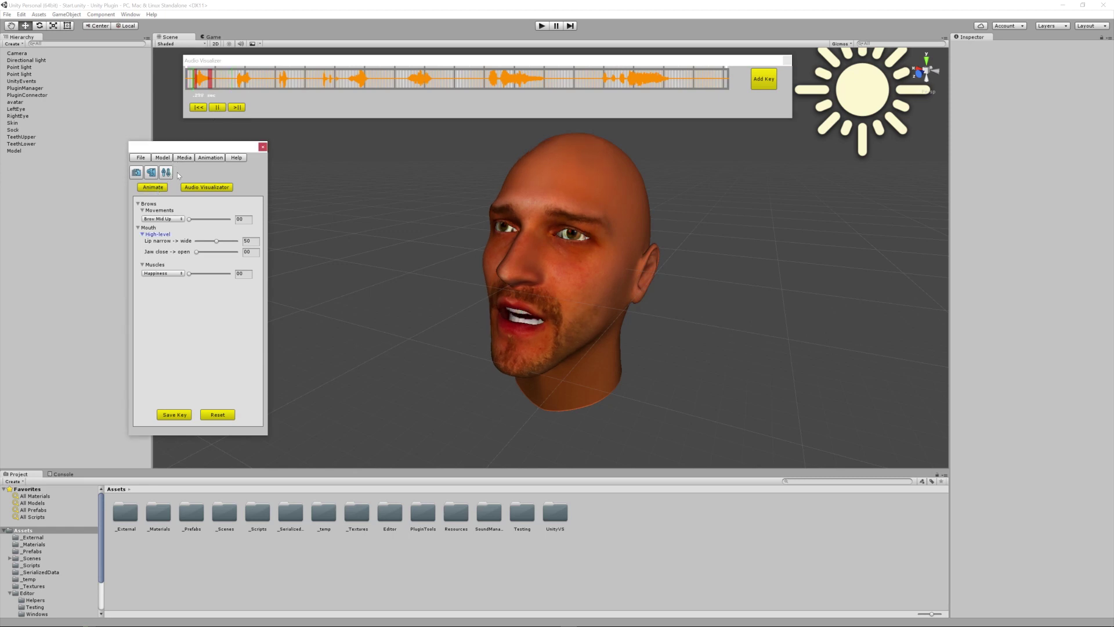
{"action": "left_click", "coordinate": [219, 109]}
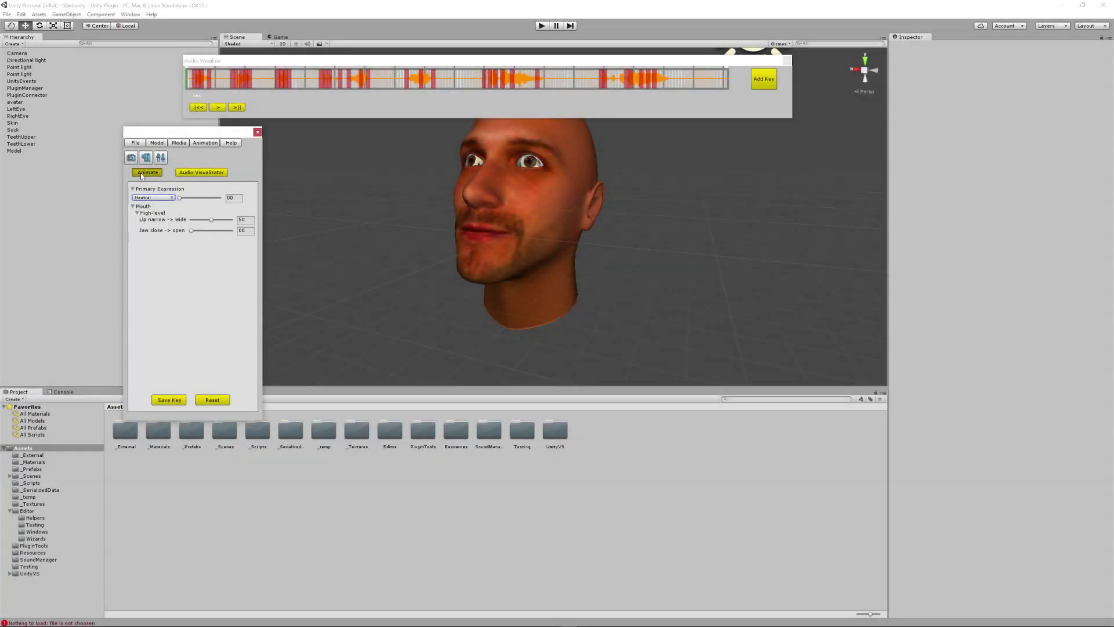
{"action": "left_click", "coordinate": [140, 173]}
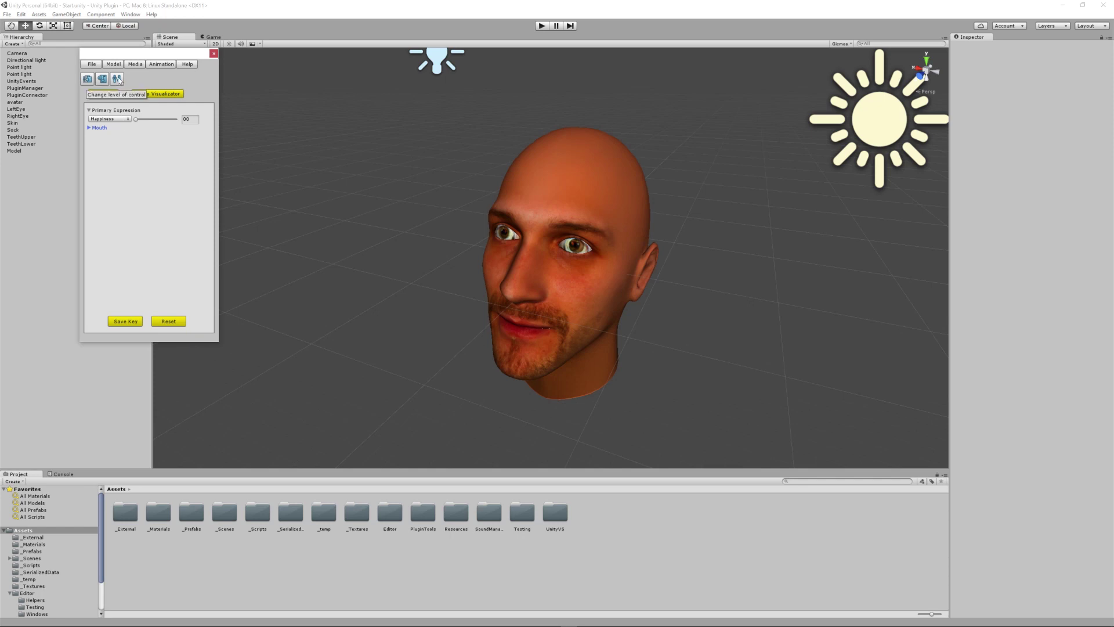
- Switch the control abstraction level to fine control of brows and mouth
{"action": "left_click", "coordinate": [117, 79]}
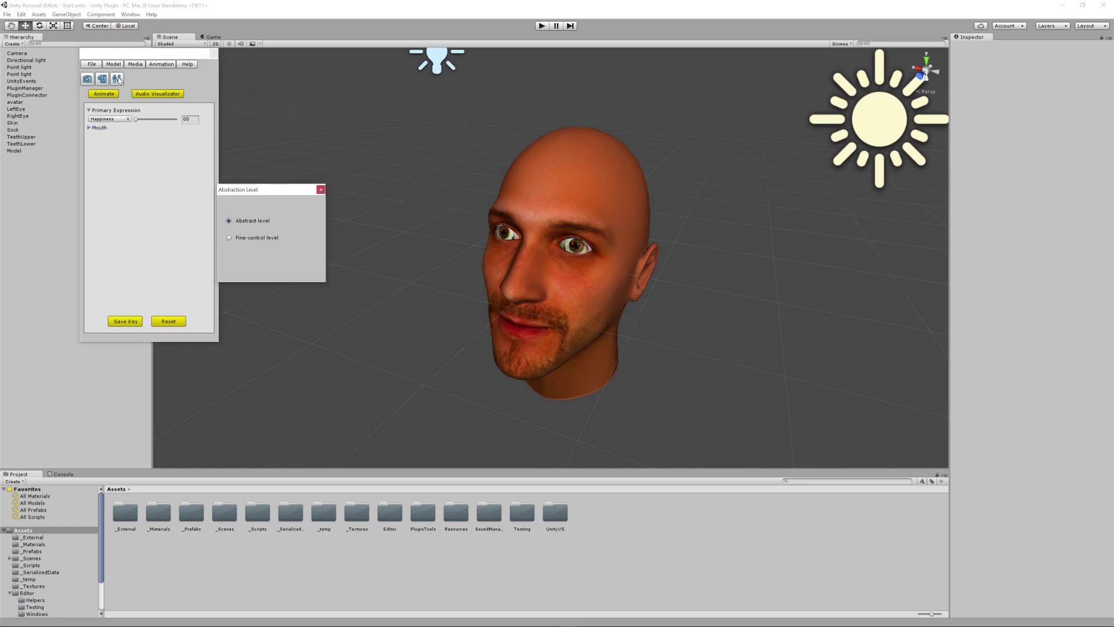
{"action": "left_click", "coordinate": [229, 238]}
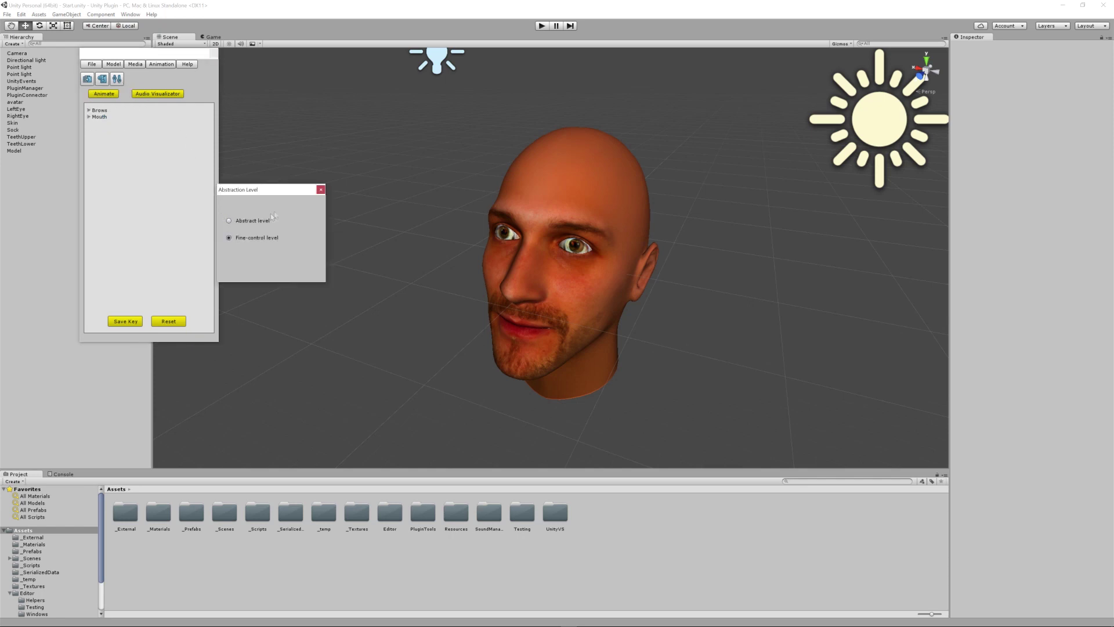
{"action": "left_click", "coordinate": [320, 190]}
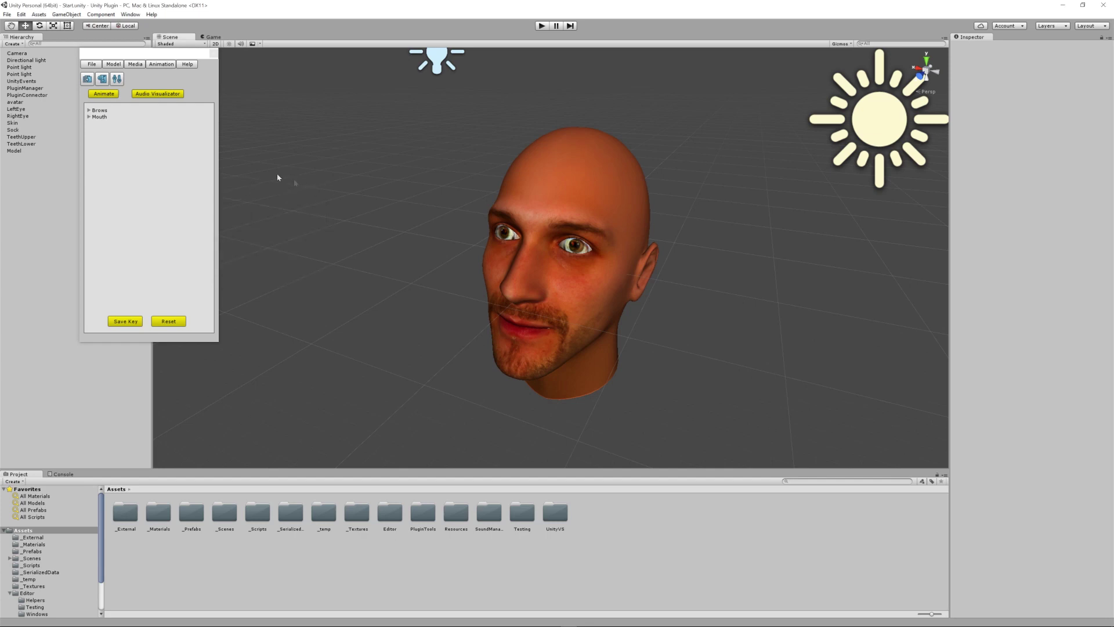
- Set Brow Mid Up to 0 under Brows > Movements
{"action": "left_click", "coordinate": [89, 109]}
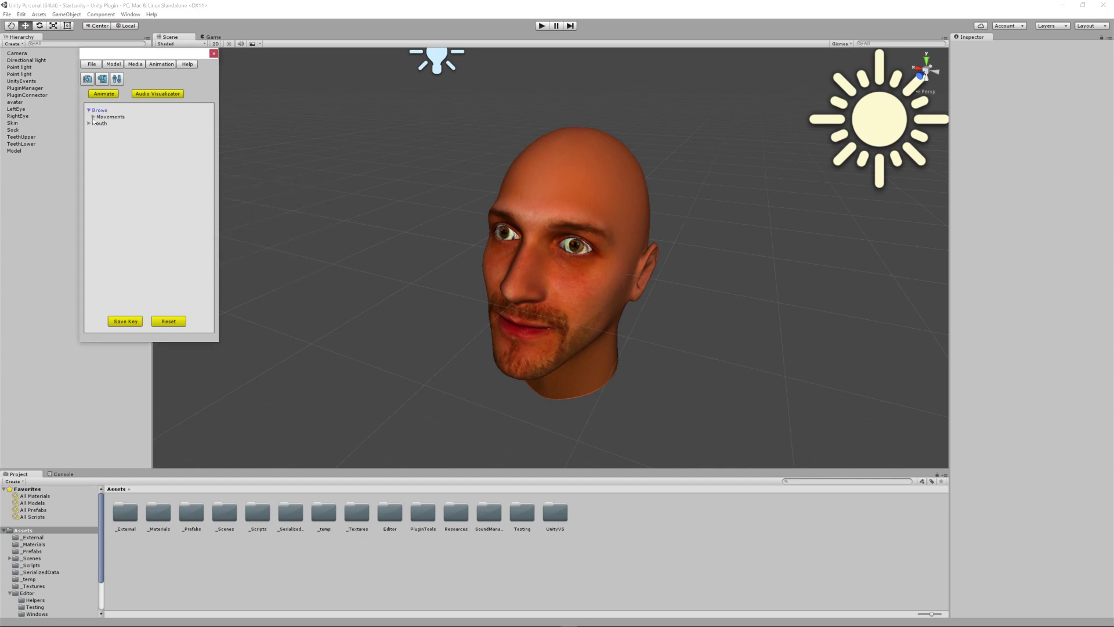
{"action": "left_click", "coordinate": [94, 117]}
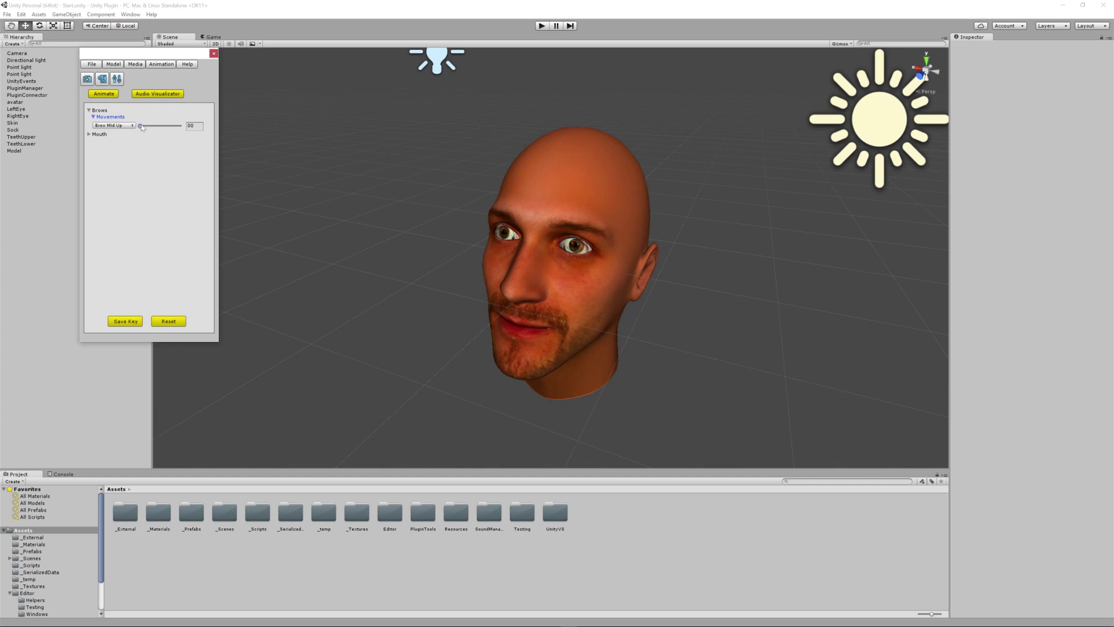
{"action": "left_click", "coordinate": [190, 126]}
{"action": "key", "text": "BackSpace"}
- Open the jaw fully, widen the lips, and raise Happiness to 100 for a broad smile
{"action": "left_click", "coordinate": [94, 135]}
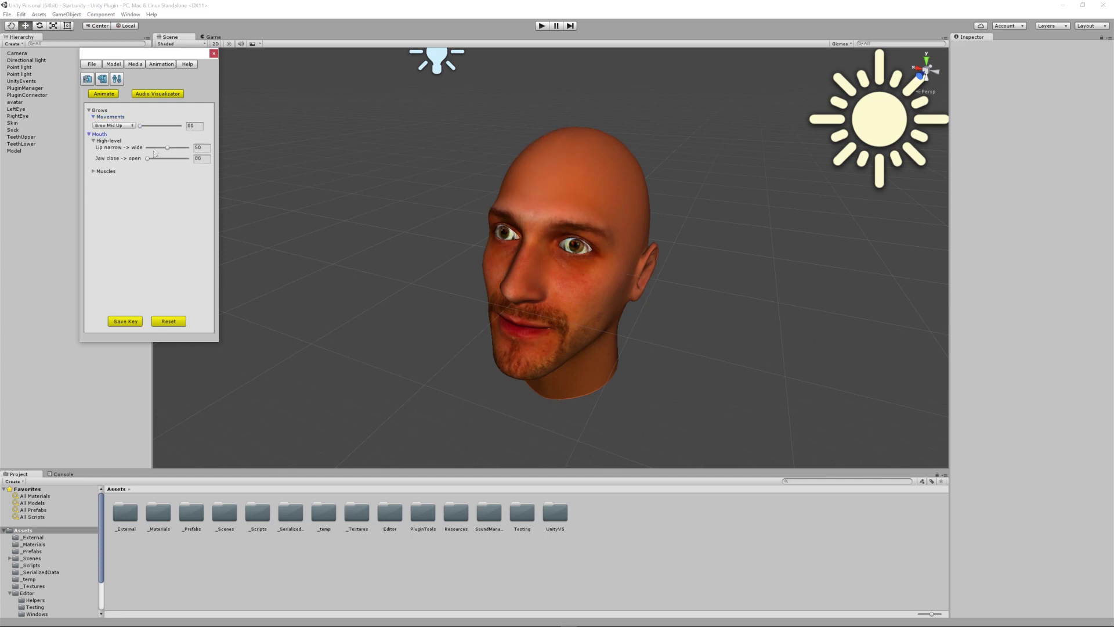
{"action": "left_click_drag", "start_coordinate": [148, 158], "coordinate": [178, 148]}
{"action": "left_click", "coordinate": [171, 148]}
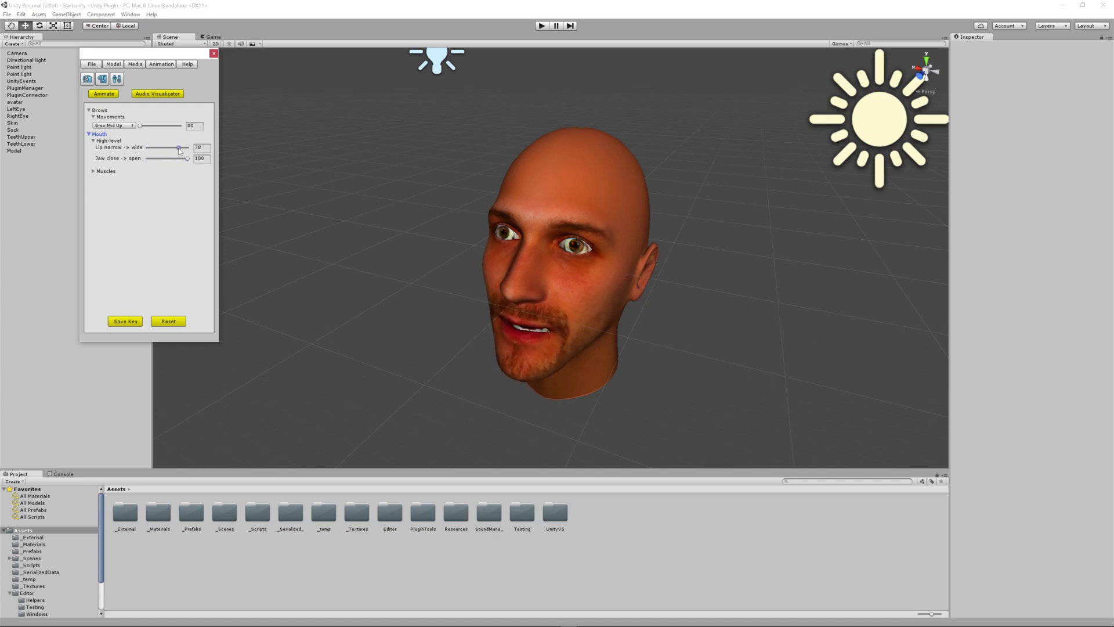
{"action": "left_click", "coordinate": [93, 171]}
{"action": "left_click_drag", "start_coordinate": [140, 180], "coordinate": [126, 135]}
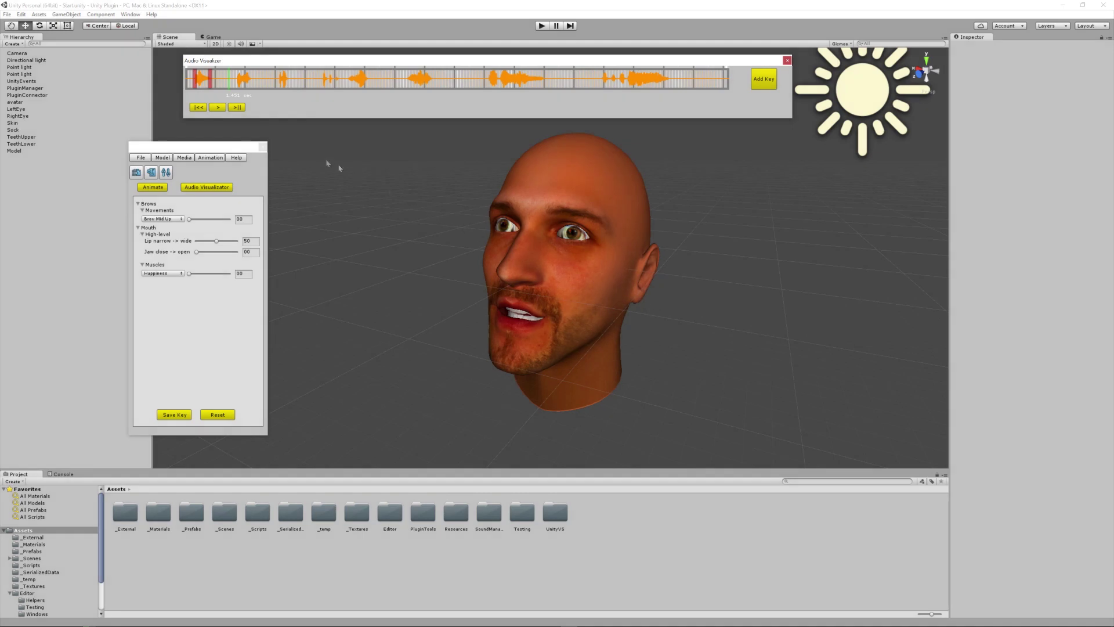
- Pause the audio near 2 seconds and key a wide-lips expression with lips at 85
{"action": "left_click", "coordinate": [158, 188]}
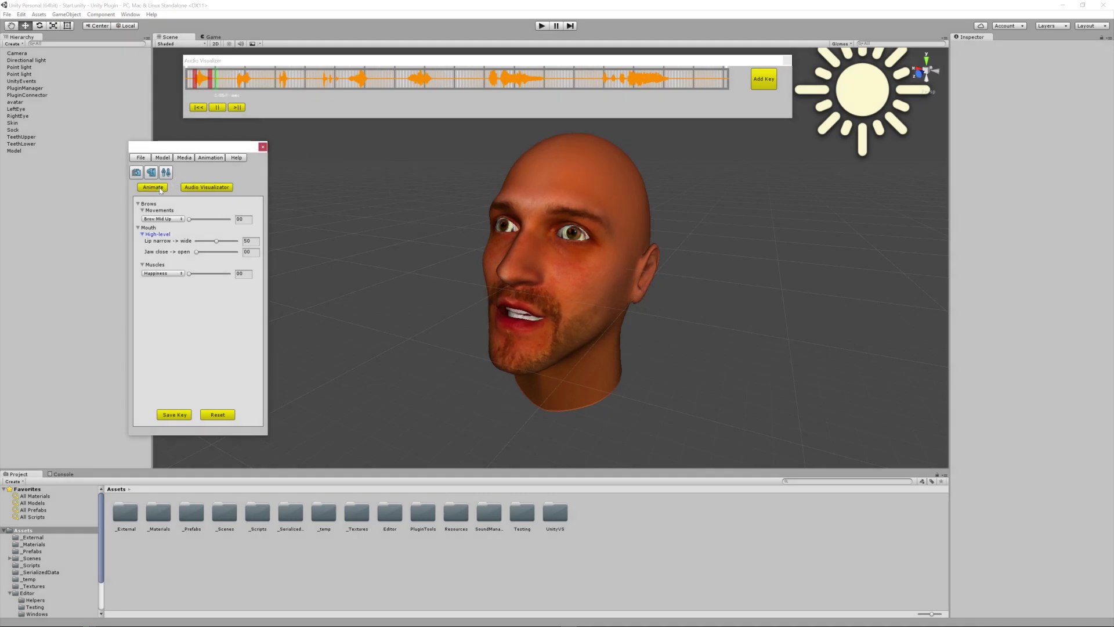
{"action": "left_click", "coordinate": [236, 83]}
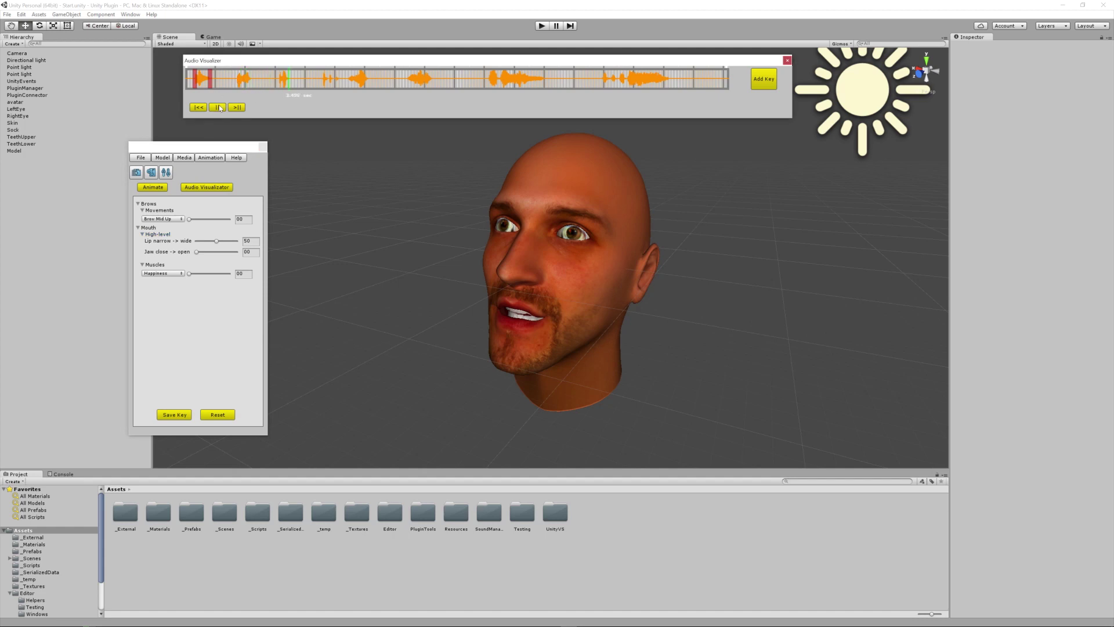
{"action": "left_click", "coordinate": [220, 242]}
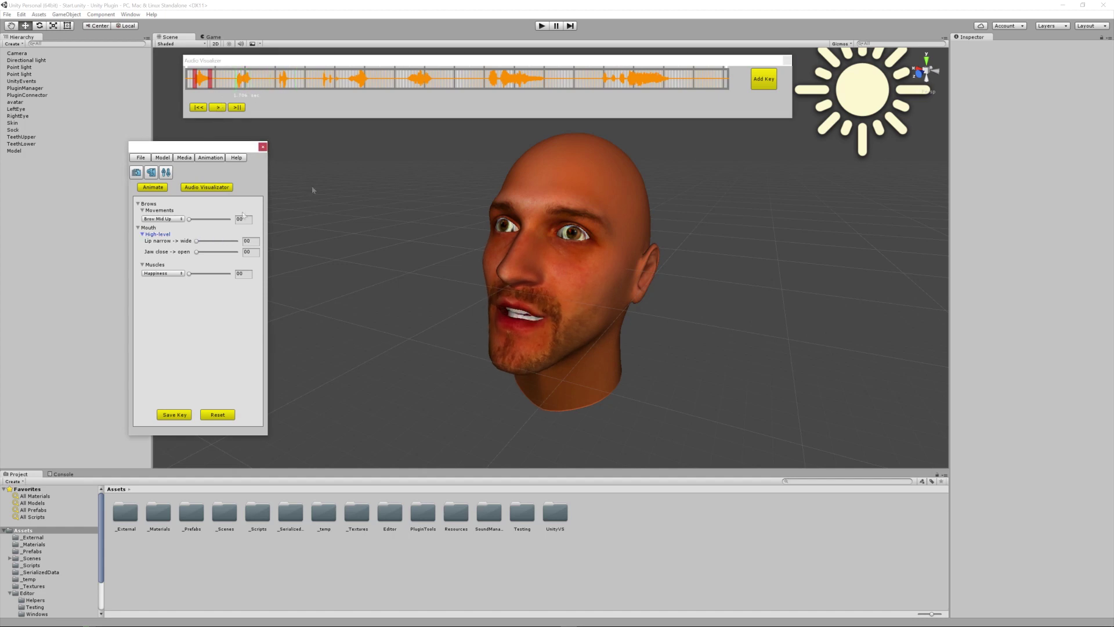
{"action": "left_click", "coordinate": [766, 81]}
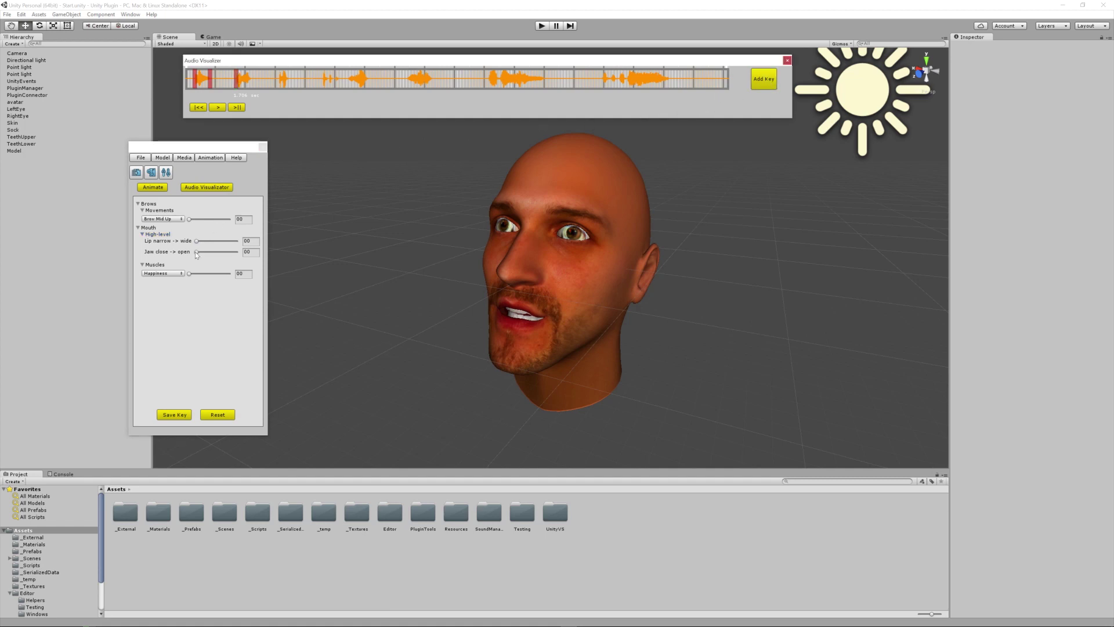
{"action": "left_click_drag", "start_coordinate": [196, 241], "coordinate": [234, 237]}
{"action": "left_click", "coordinate": [175, 416]}
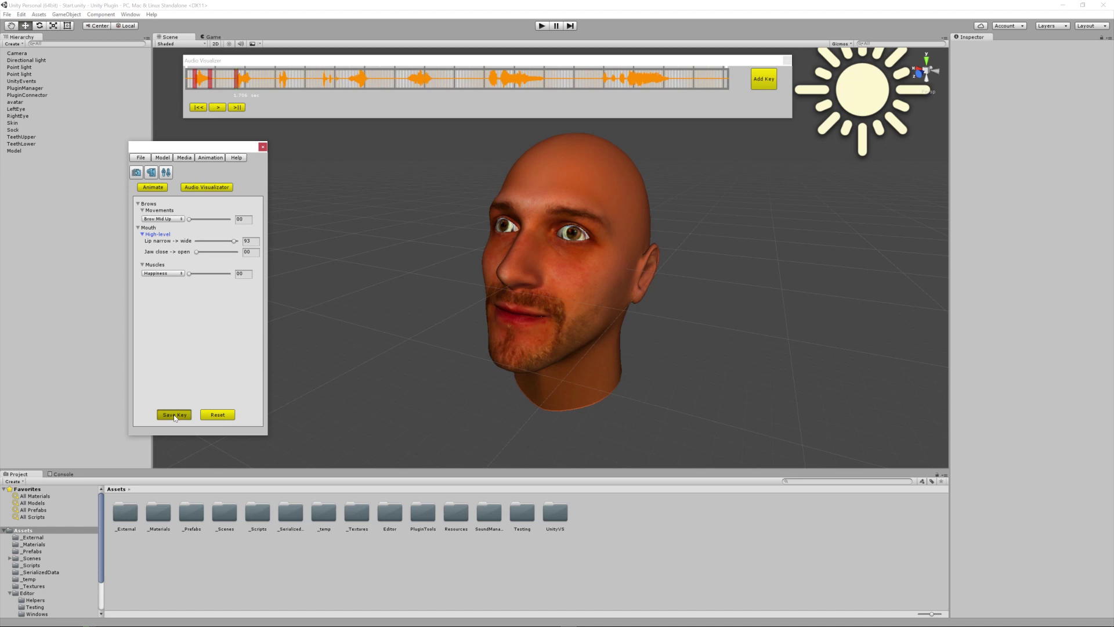
- Key a Happiness 76 smile further along the audio, then a Brow Mid Up 80 key
{"action": "left_click", "coordinate": [492, 55]}
{"action": "left_click", "coordinate": [771, 83]}
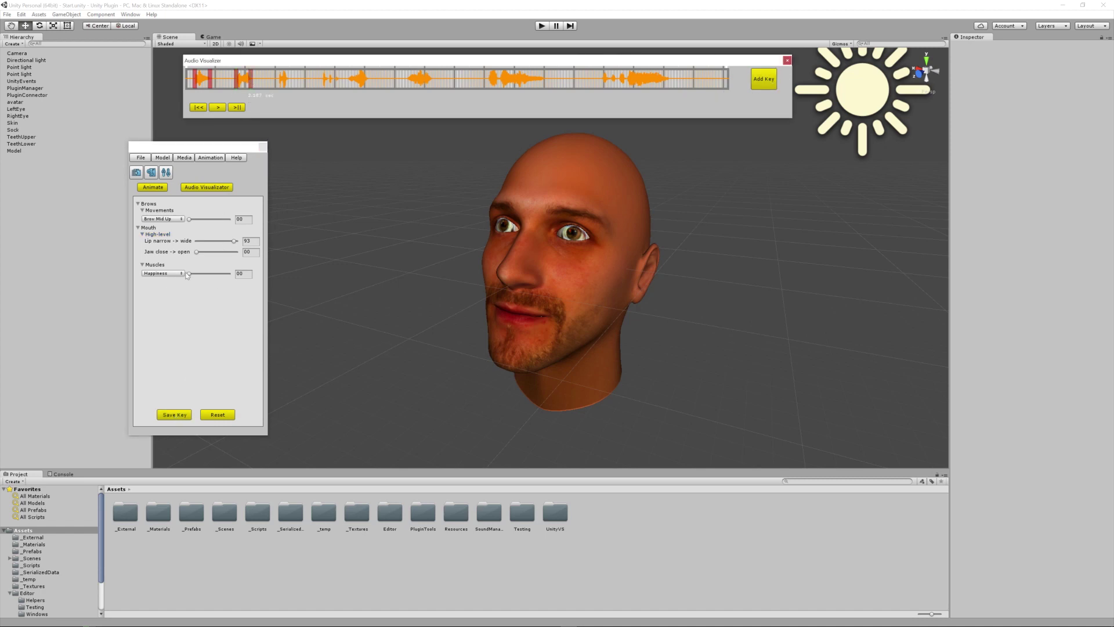
{"action": "left_click_drag", "start_coordinate": [187, 273], "coordinate": [221, 273]}
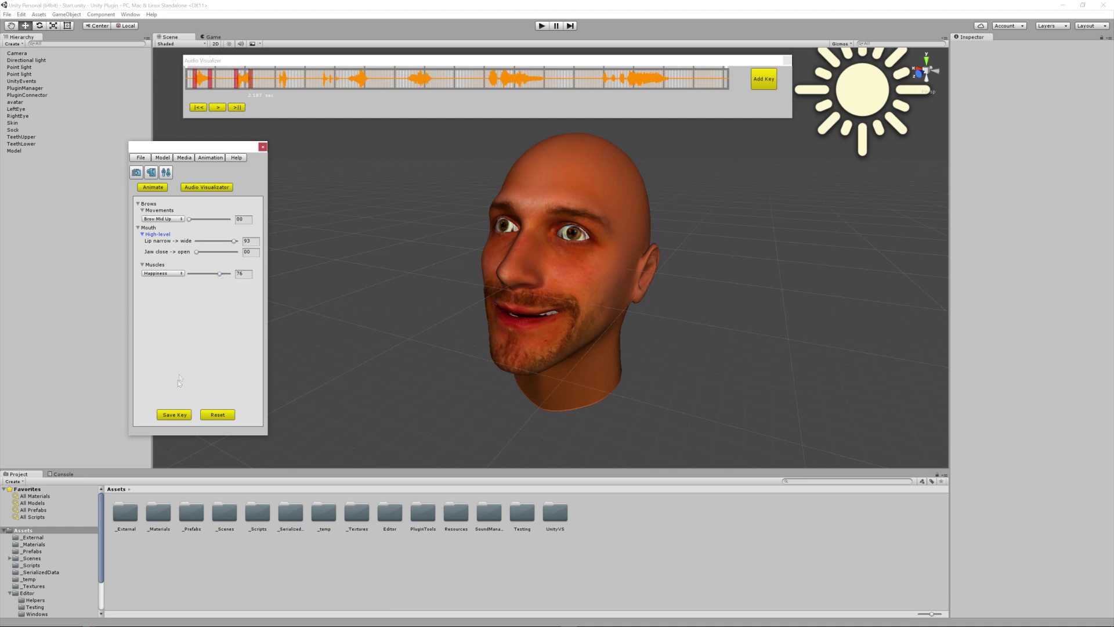
{"action": "left_click", "coordinate": [173, 414]}
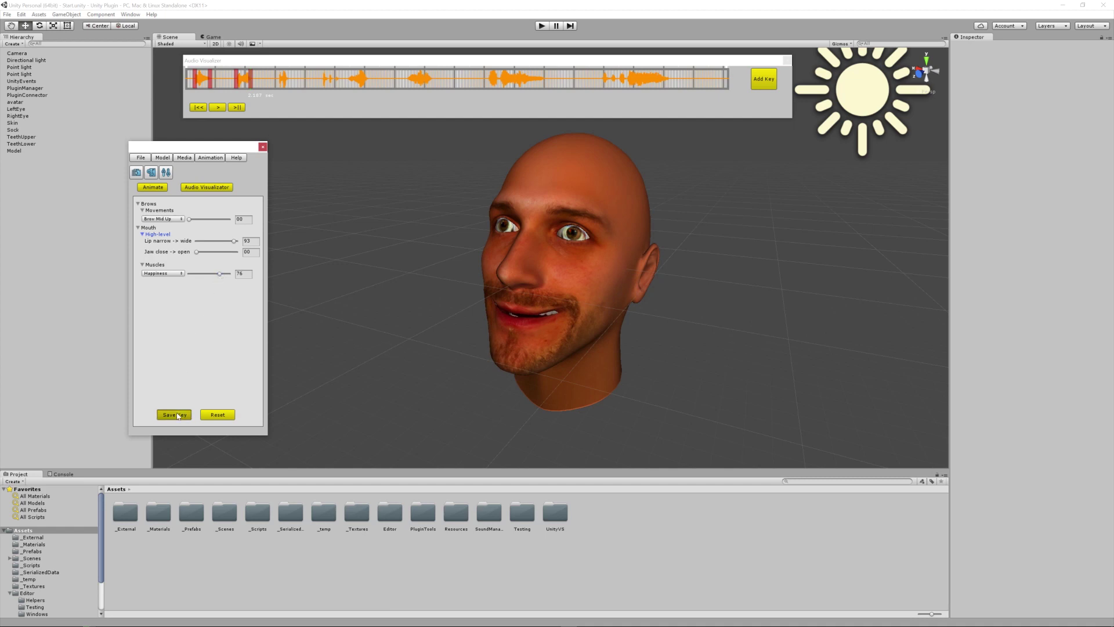
{"action": "left_click", "coordinate": [259, 81]}
{"action": "left_click", "coordinate": [764, 79]}
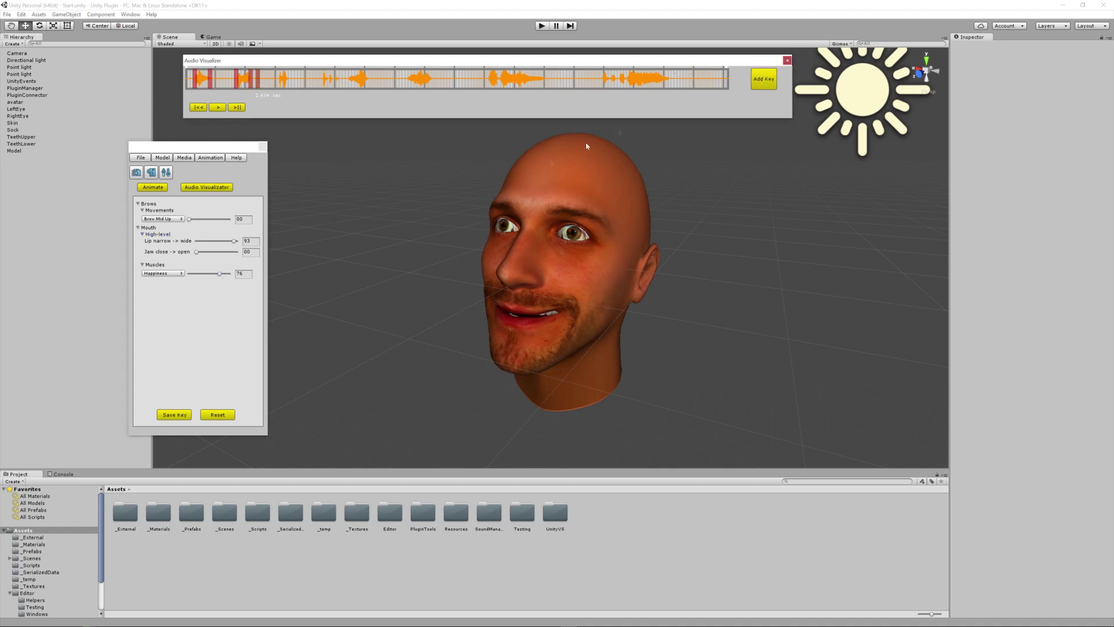
{"action": "left_click_drag", "start_coordinate": [189, 220], "coordinate": [221, 219]}
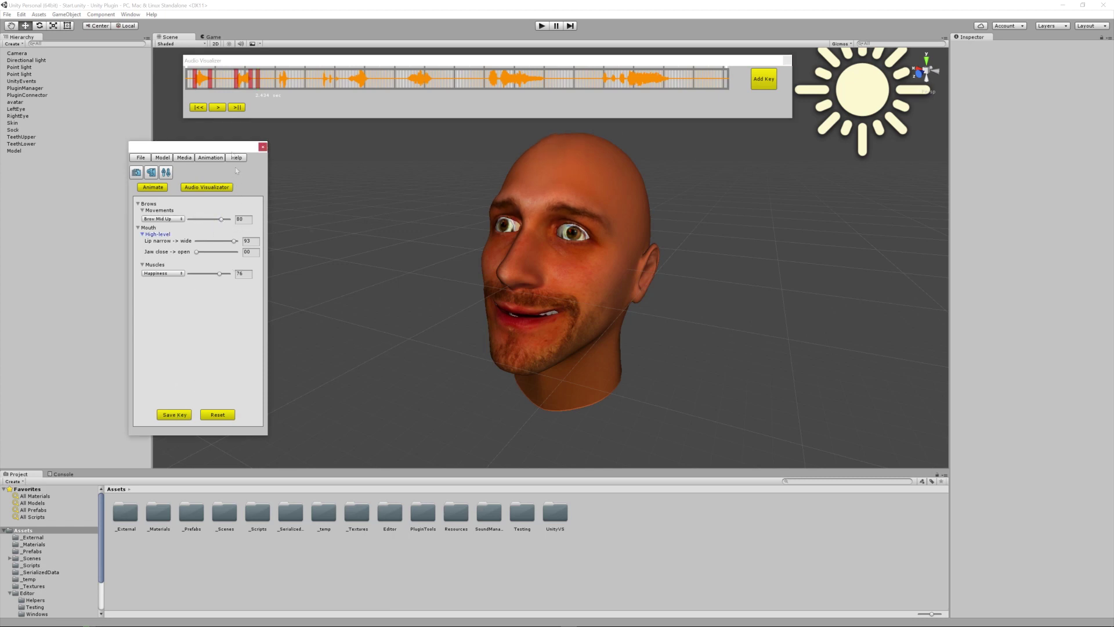
- Add a key with the jaw fully open, then close the jaw back to 0 and save
{"action": "left_click", "coordinate": [153, 187]}
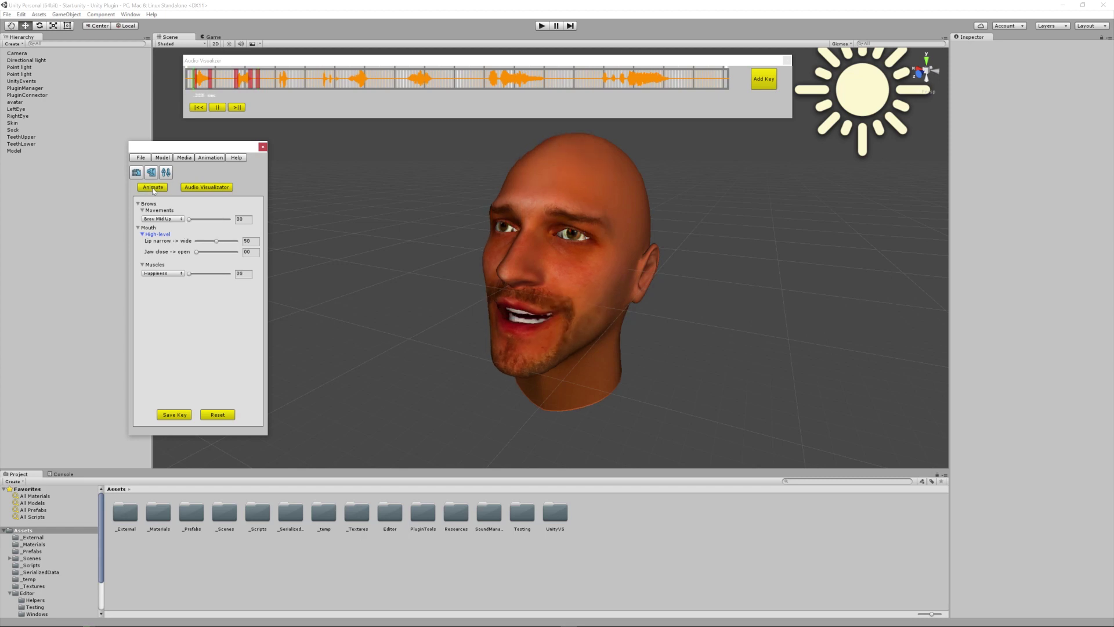
{"action": "left_click", "coordinate": [218, 107]}
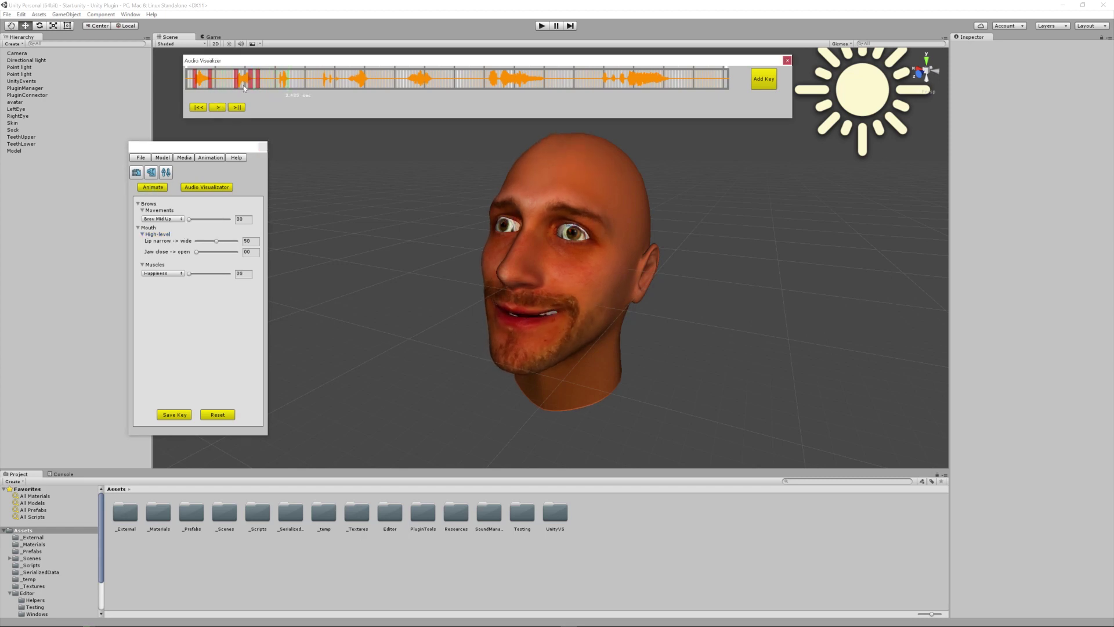
{"action": "left_click", "coordinate": [773, 86]}
{"action": "left_click_drag", "start_coordinate": [197, 251], "coordinate": [238, 220]}
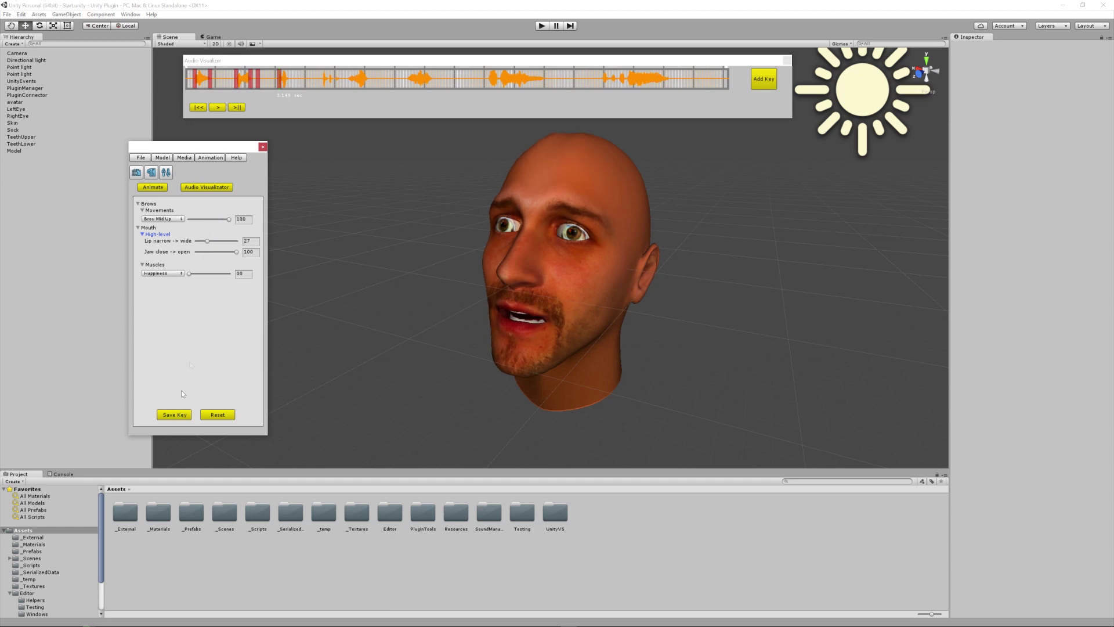
{"action": "left_click", "coordinate": [286, 80]}
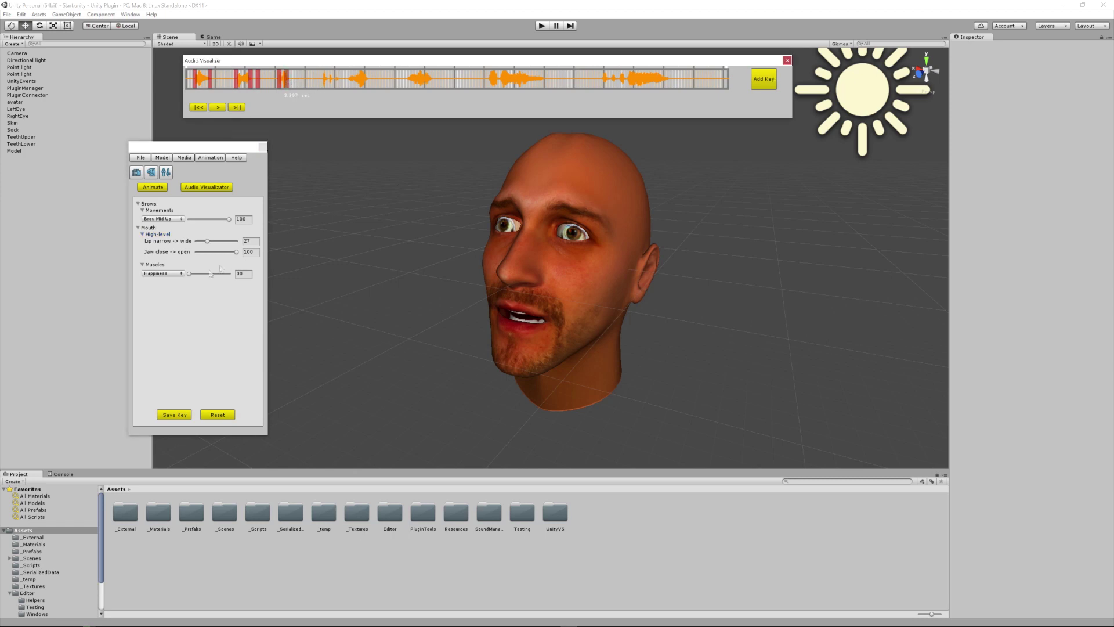
{"action": "left_click_drag", "start_coordinate": [236, 252], "coordinate": [182, 221]}
{"action": "left_click", "coordinate": [167, 415]}
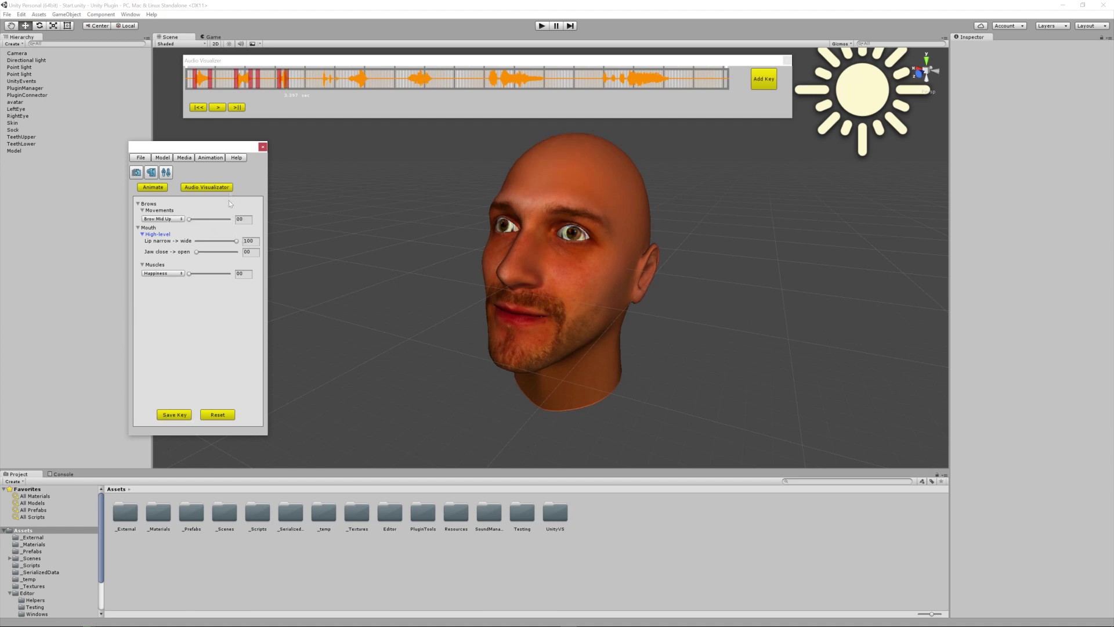
- Preview the keyed animation, pause at 4.907 sec, and set Happiness to 100 for a full grin
{"action": "left_click", "coordinate": [145, 186]}
{"action": "left_click", "coordinate": [218, 107]}
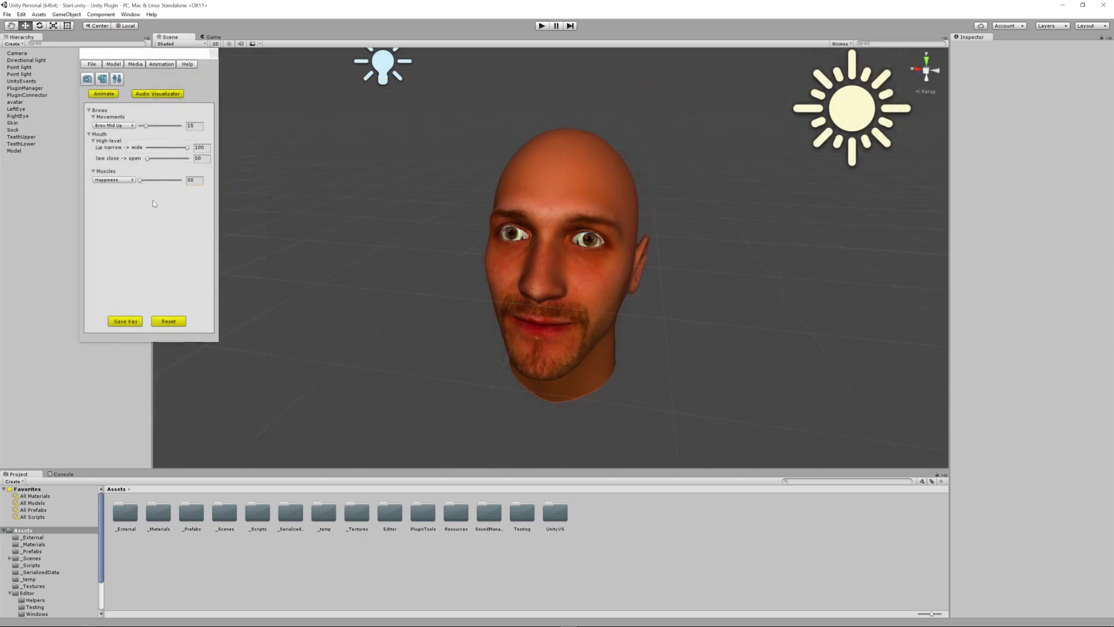
{"action": "left_click_drag", "start_coordinate": [139, 180], "coordinate": [200, 174]}
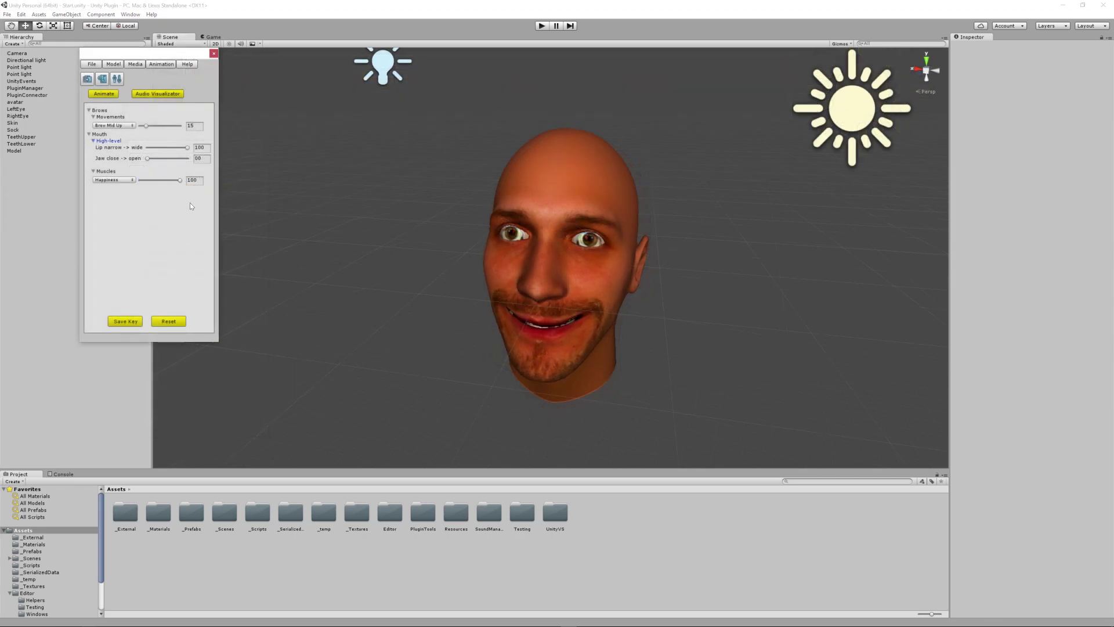